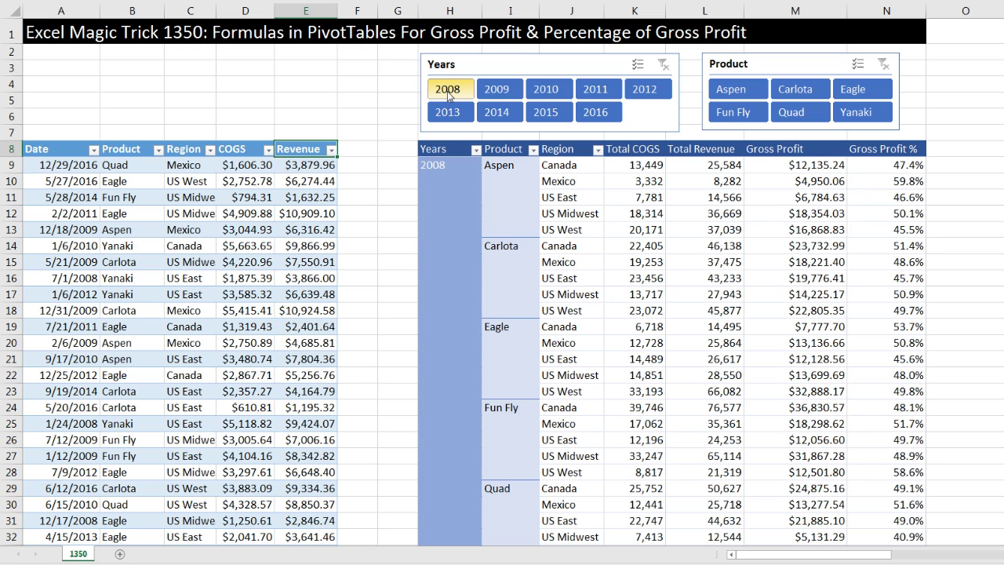
- Filter the finished report to the year 2008 and the product Aspen using the slicers
left_click(448, 91)
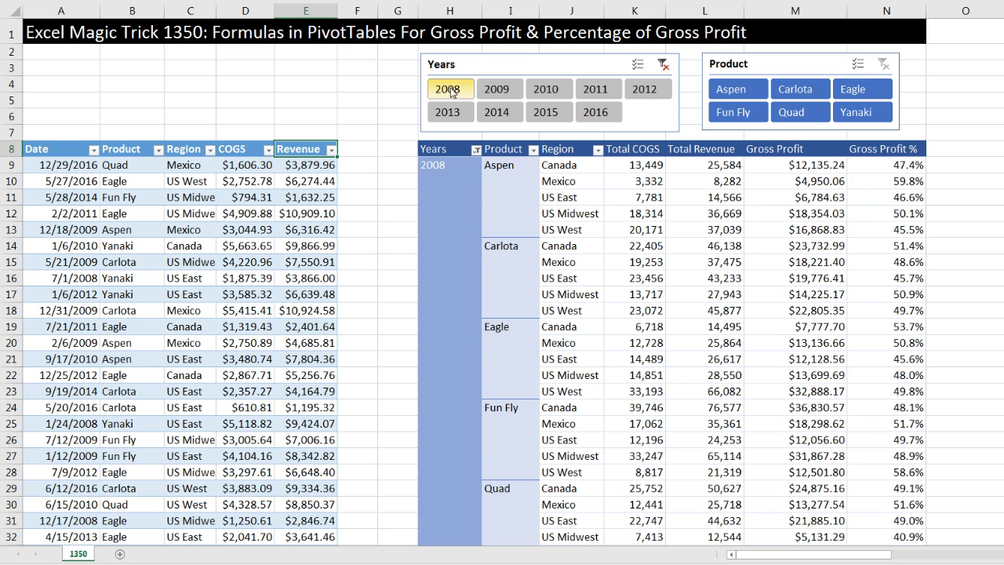
left_click(743, 94)
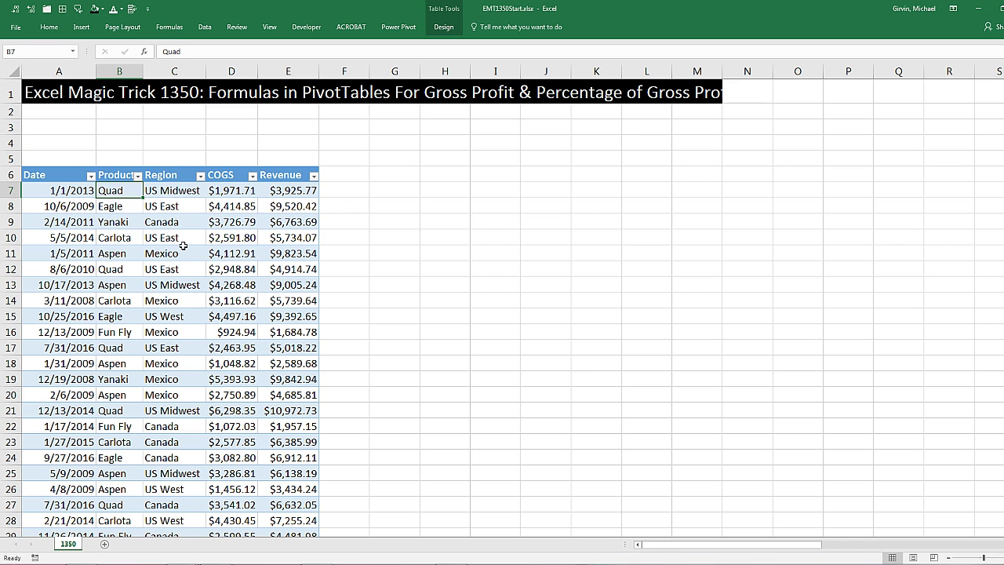
- Create a PivotTable from the fSales table on the existing worksheet, placed at cell H6
left_click(82, 27)
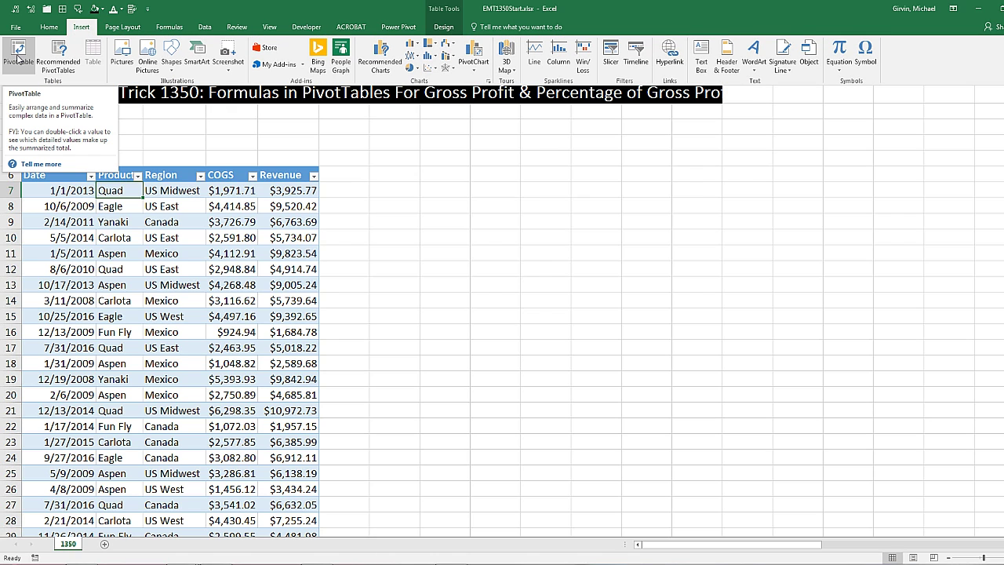
left_click(210, 293)
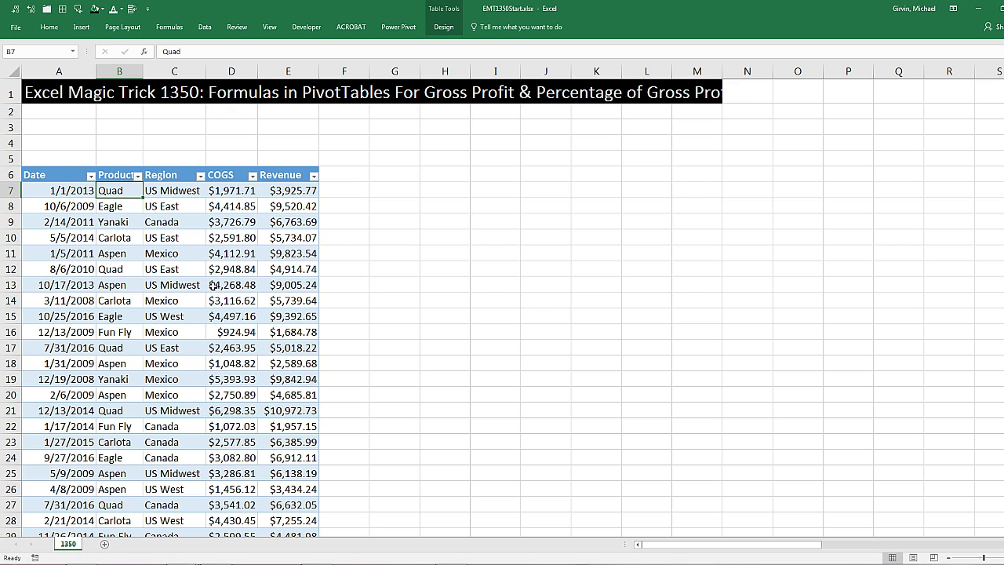
key("alt")
key("n")
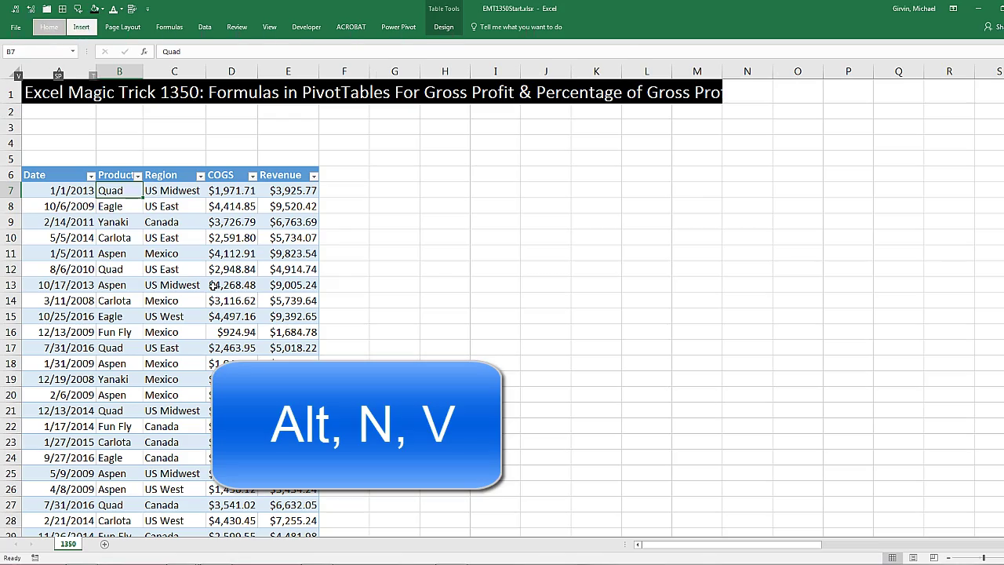
key("v")
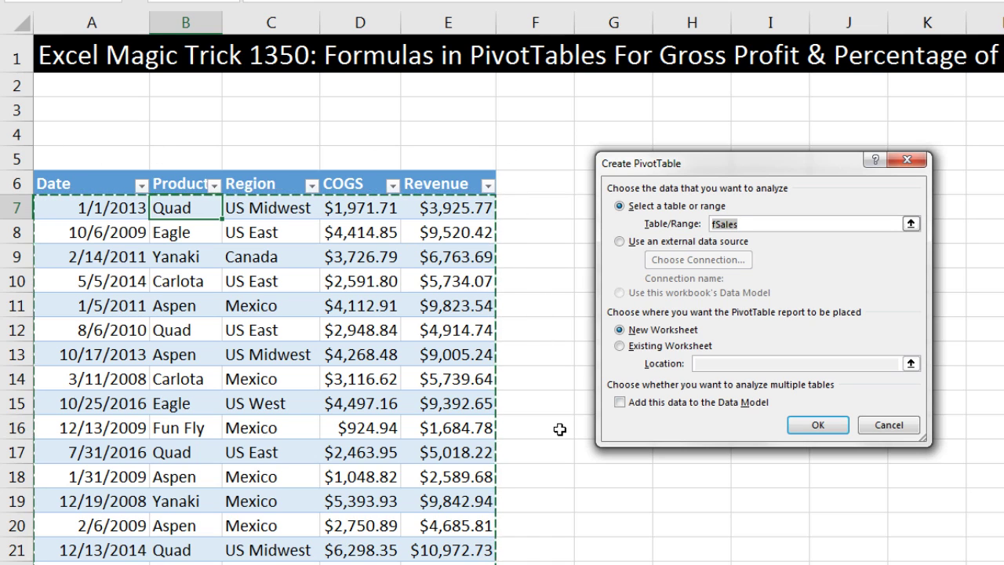
left_click(619, 346)
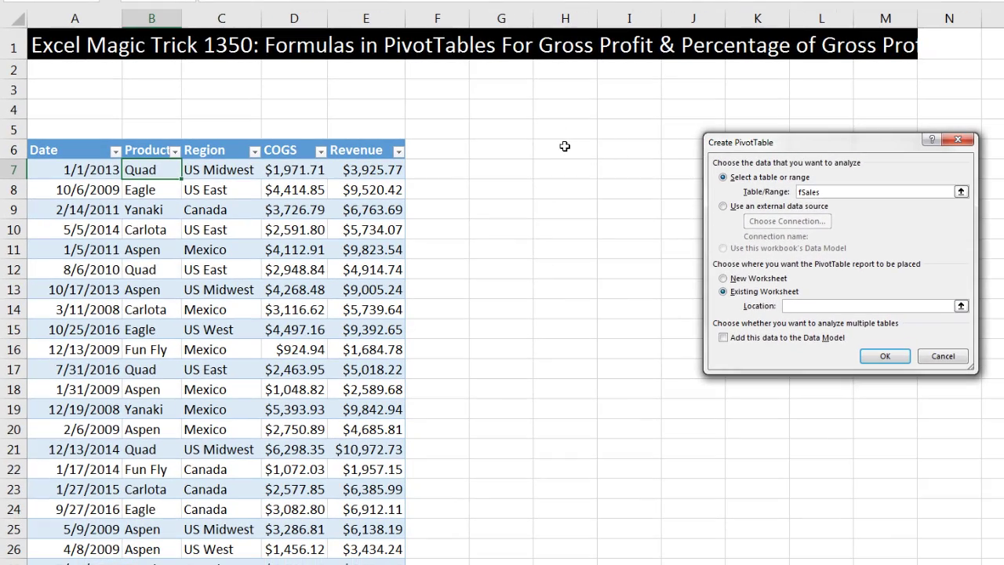
left_click(637, 165)
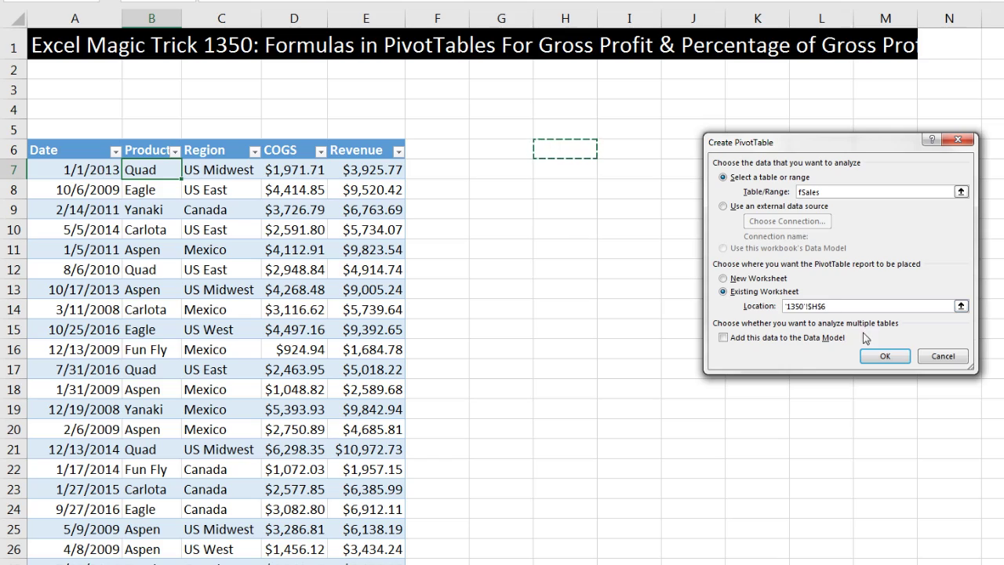
left_click(885, 356)
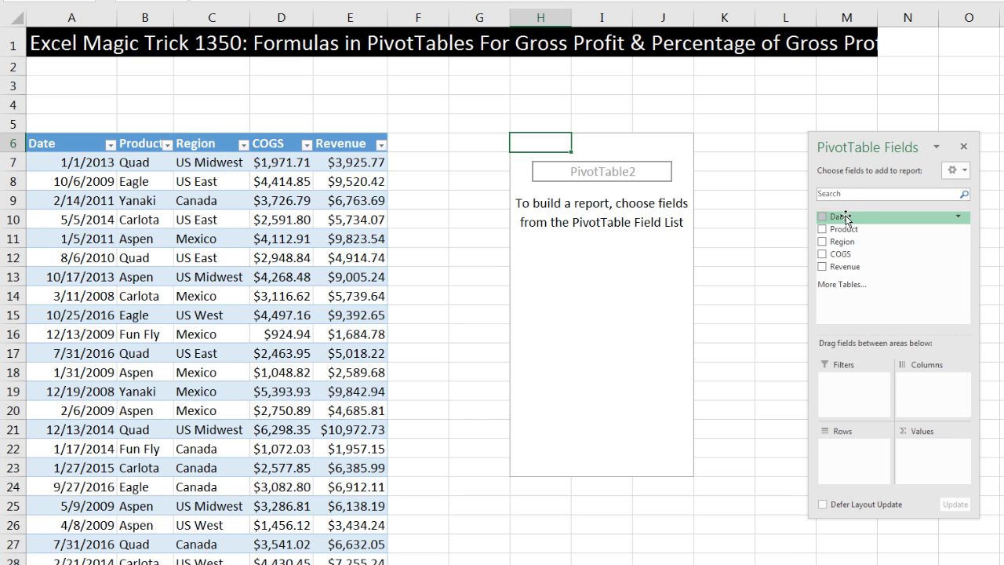
- Add the Date field to the PivotTable rows and group the dates by Years only, without Months and Quarters
left_click_drag(832, 217, 851, 464)
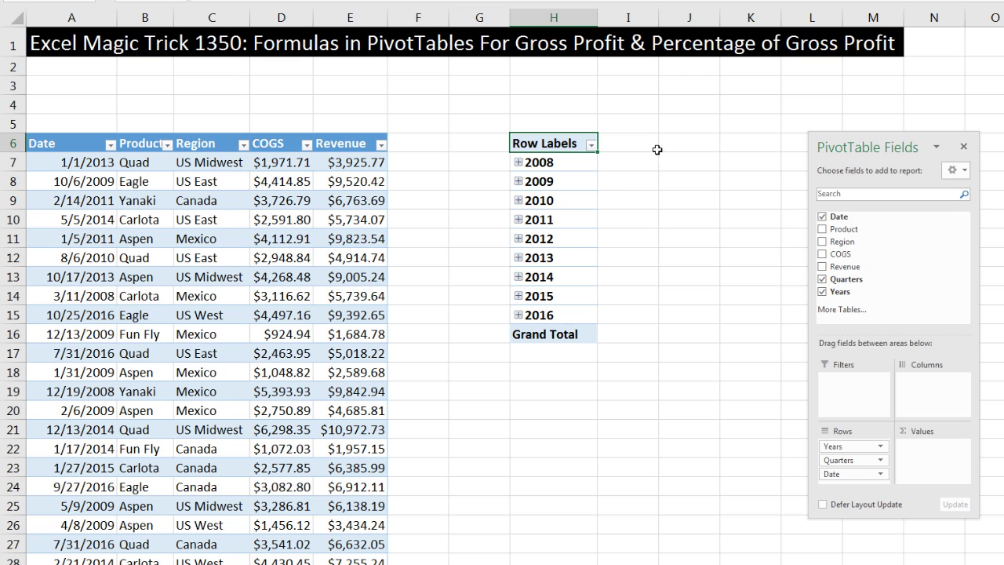
right_click(555, 163)
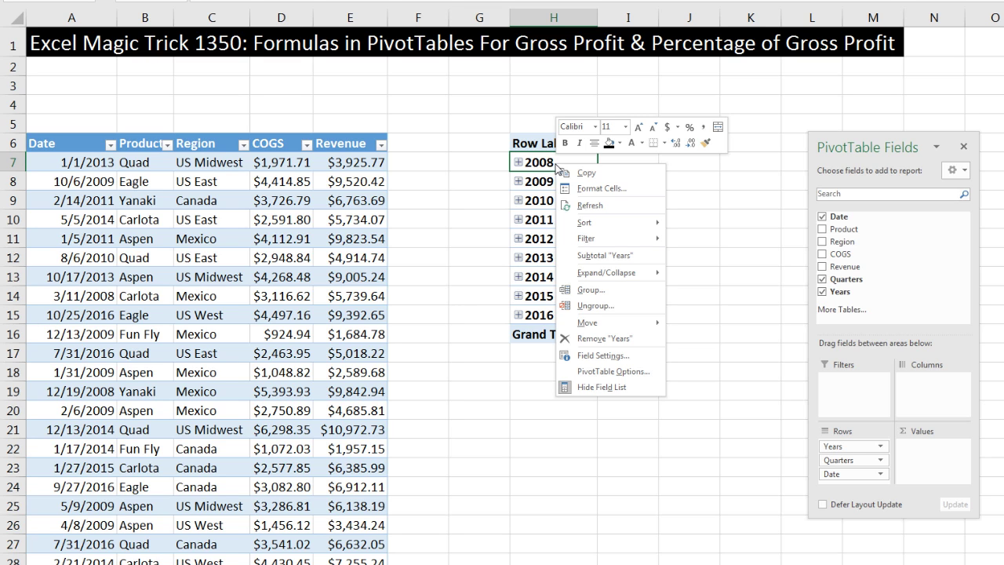
left_click(603, 293)
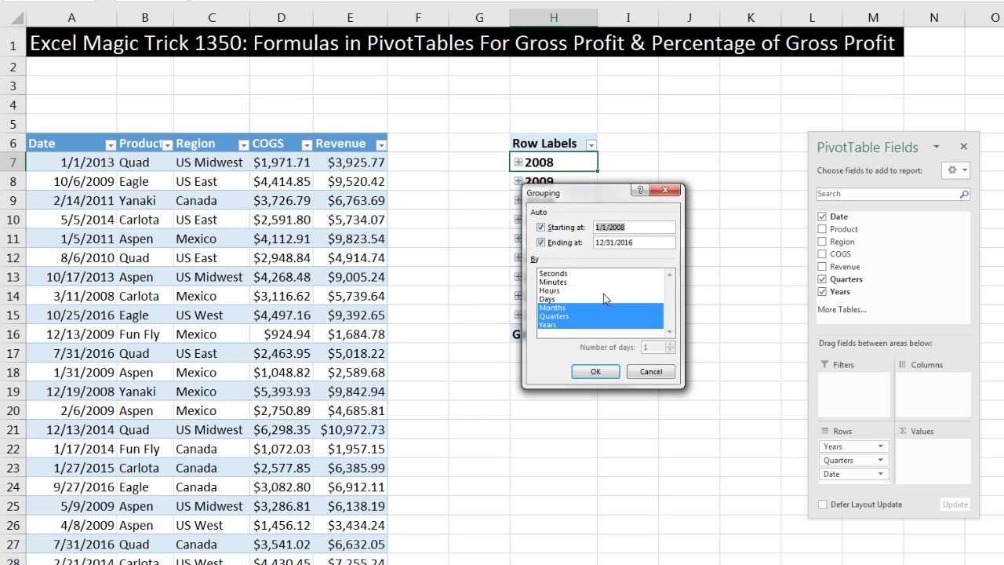
left_click(558, 309)
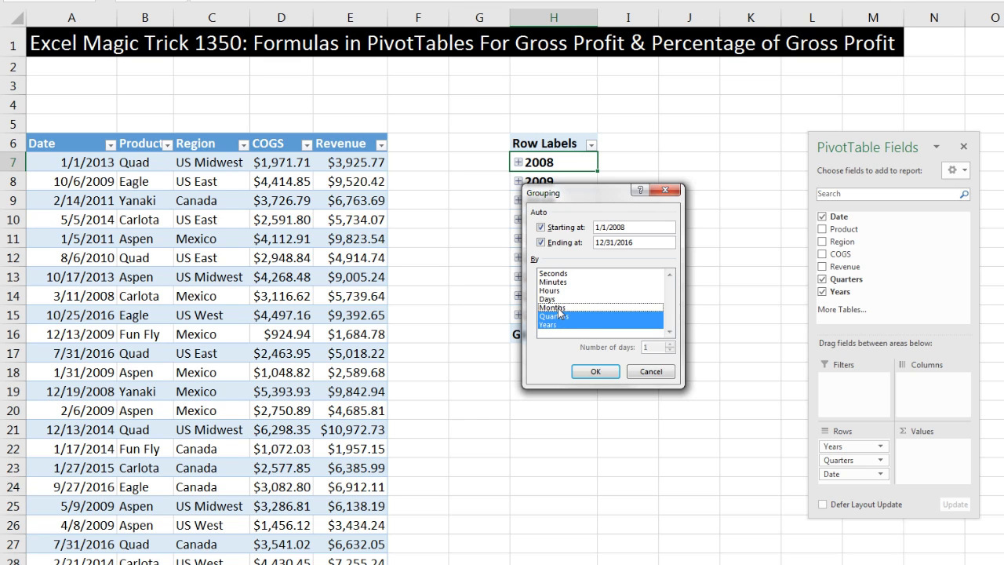
left_click(558, 317)
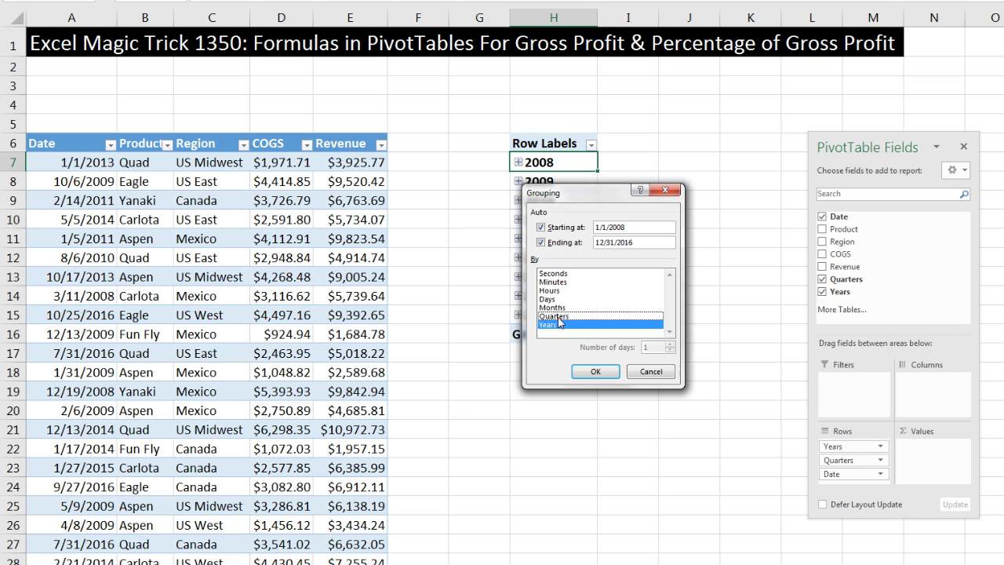
left_click(596, 371)
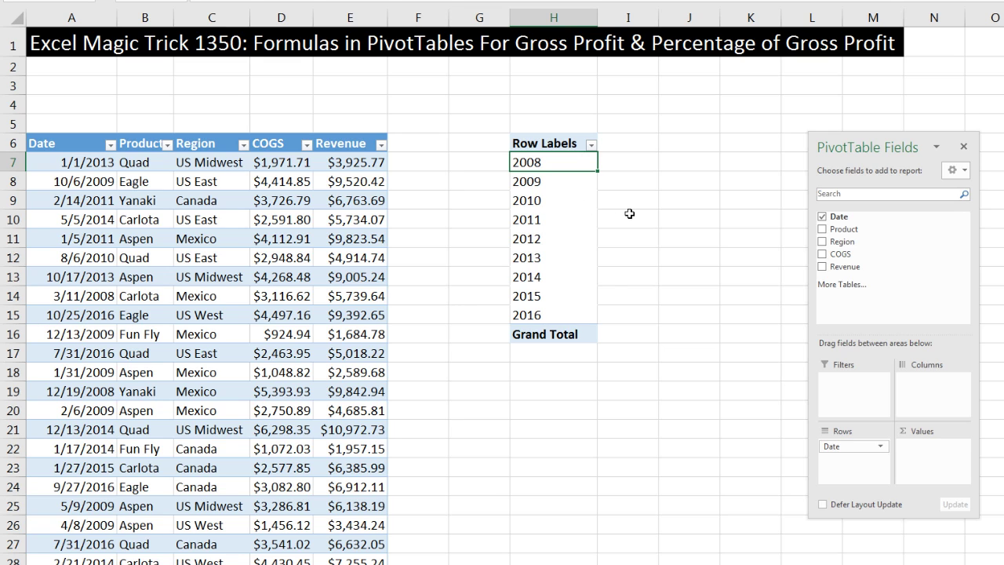
- Add Product and Region to the rows below Date and show the report in Tabular Form
left_click_drag(833, 229, 856, 460)
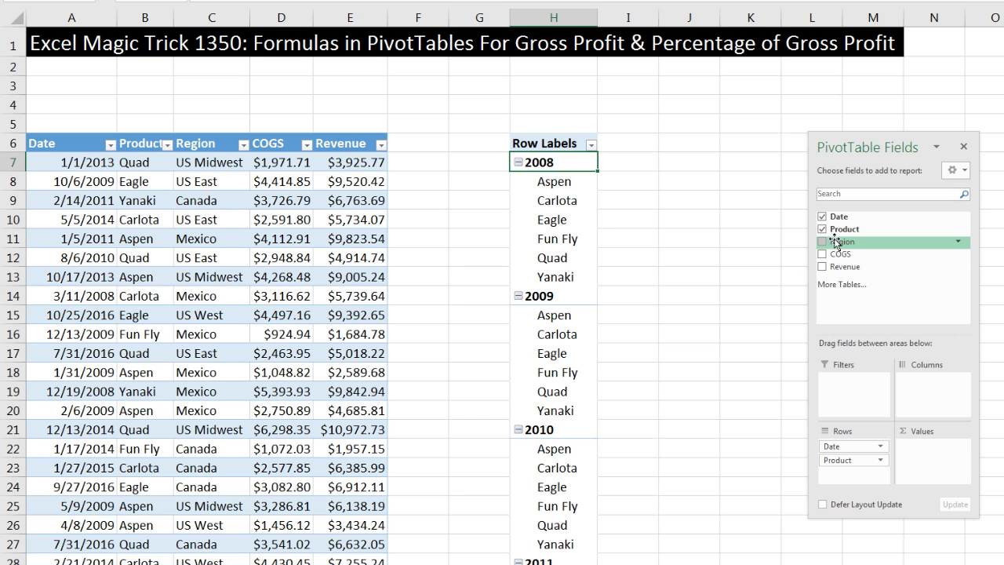
left_click_drag(840, 245, 837, 474)
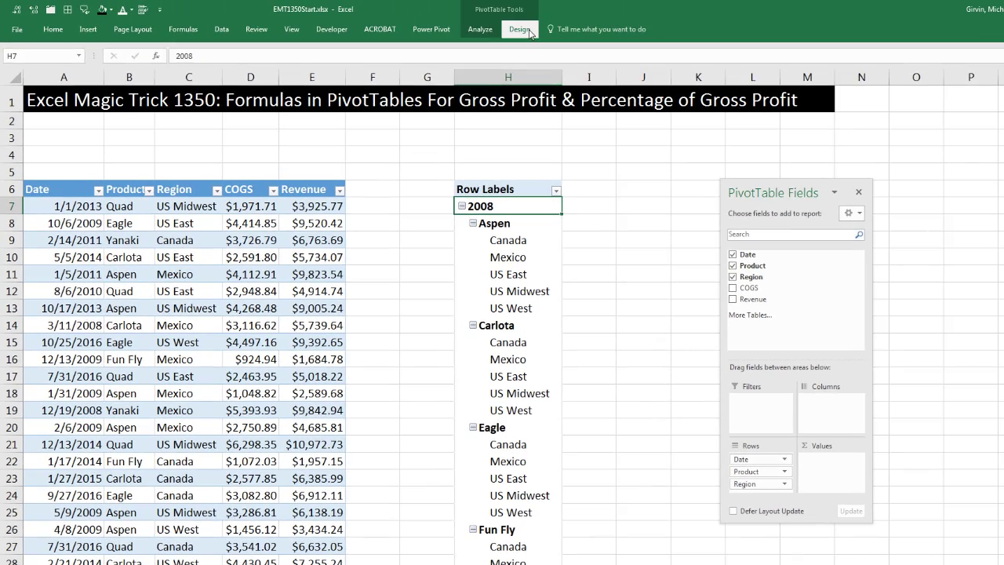
left_click(530, 32)
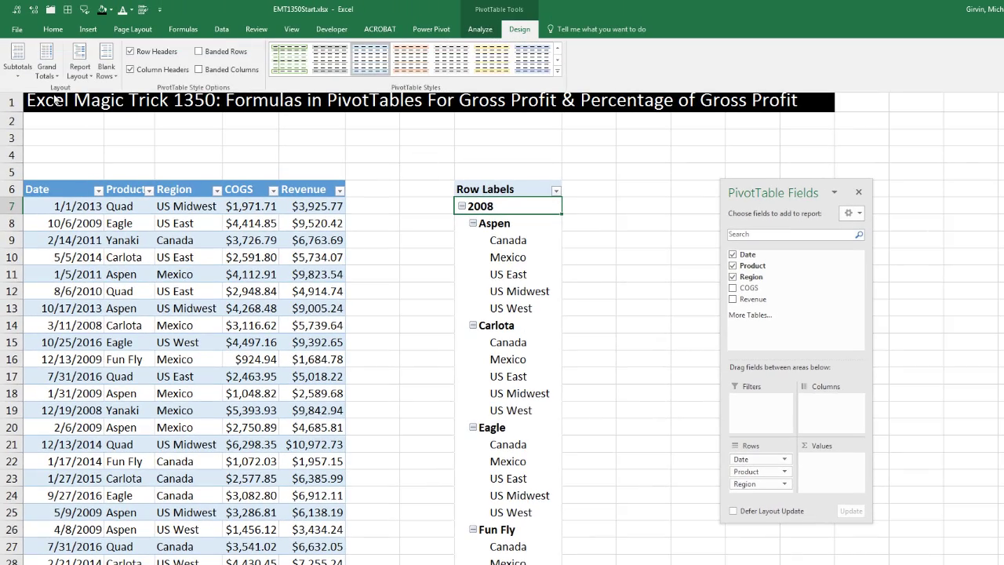
left_click(80, 70)
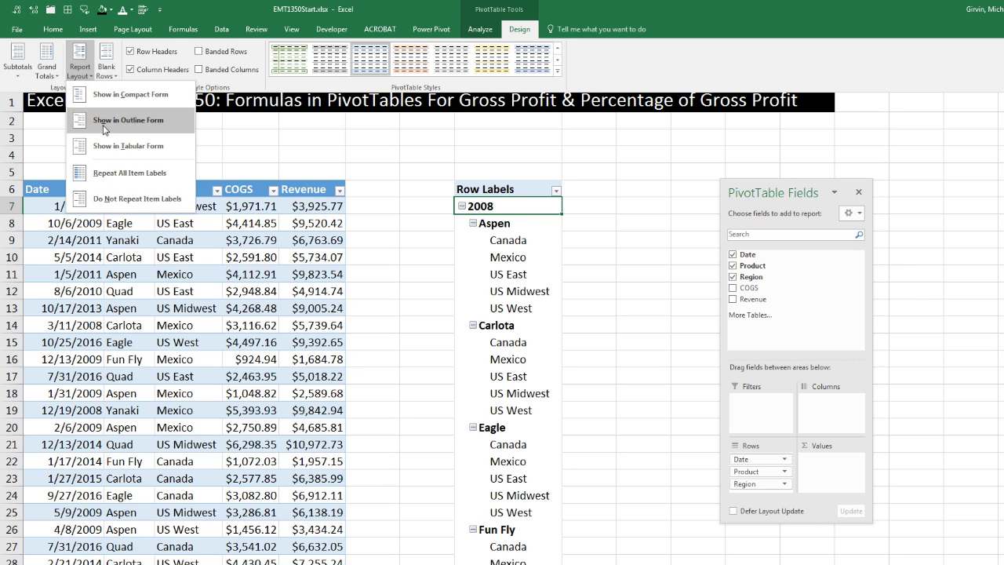
left_click(158, 147)
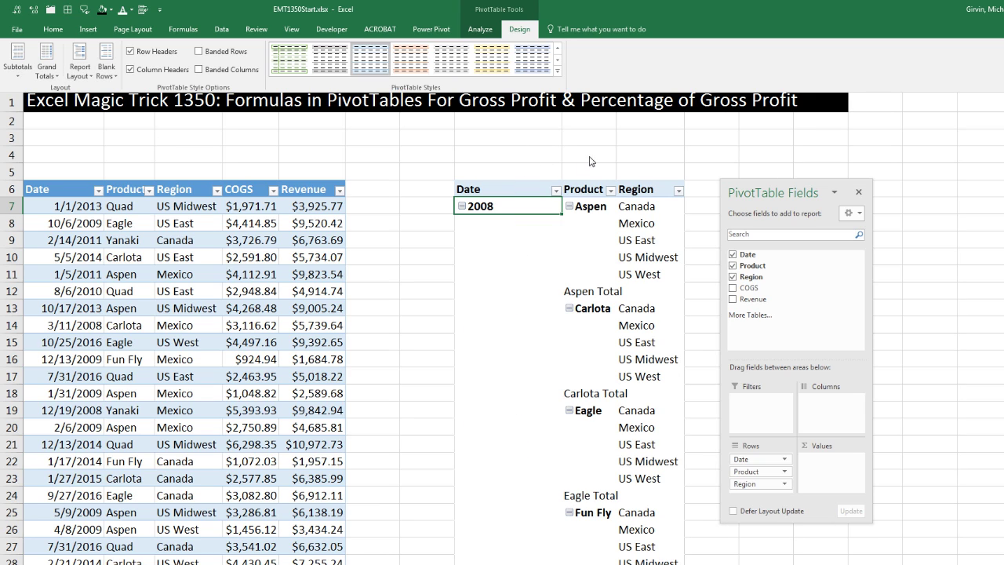
- Add COGS to the PivotTable values and rename its column header to Total COGS
left_click(759, 194)
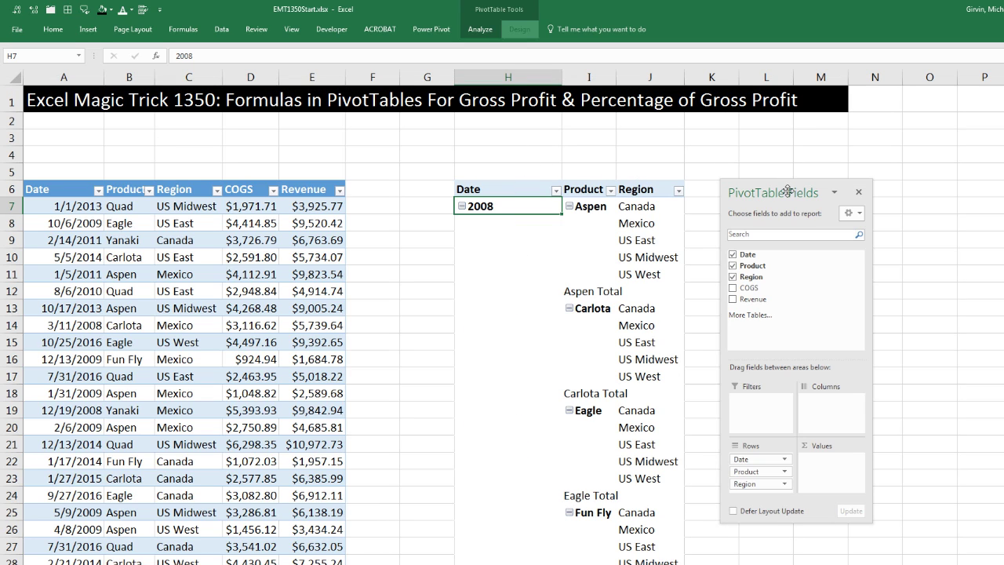
left_click_drag(789, 191, 913, 175)
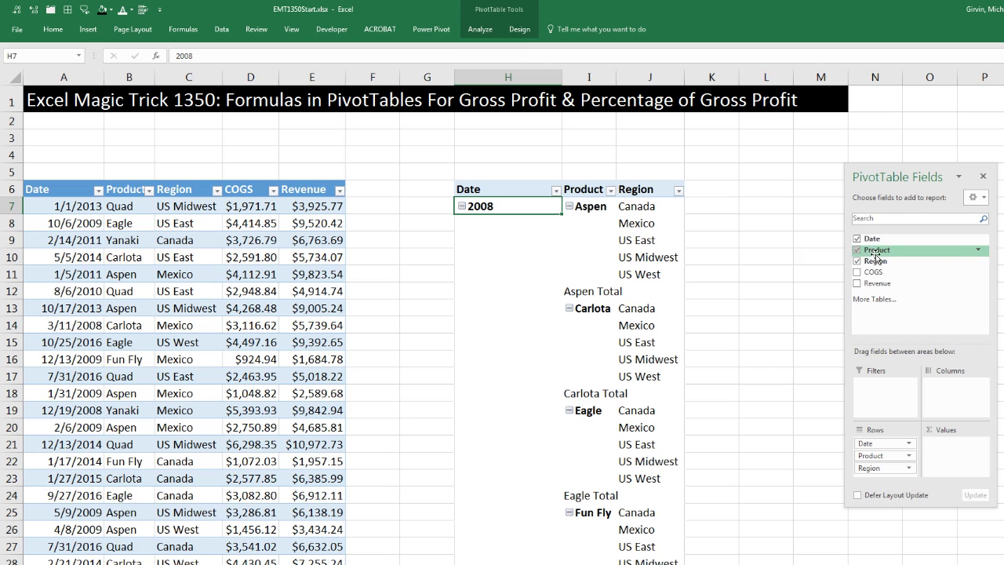
left_click_drag(871, 273, 945, 445)
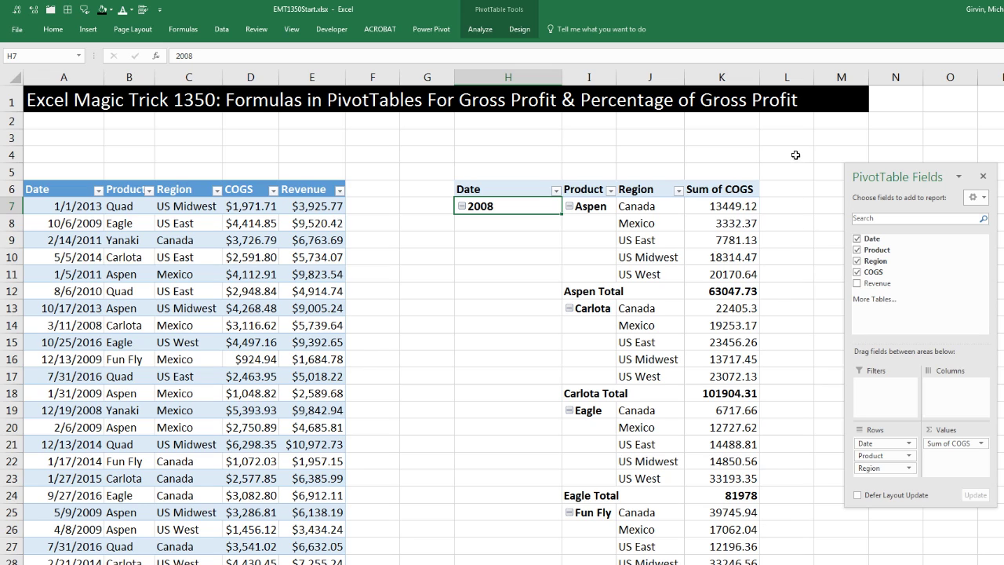
left_click(714, 191)
mouse_move(710, 269)
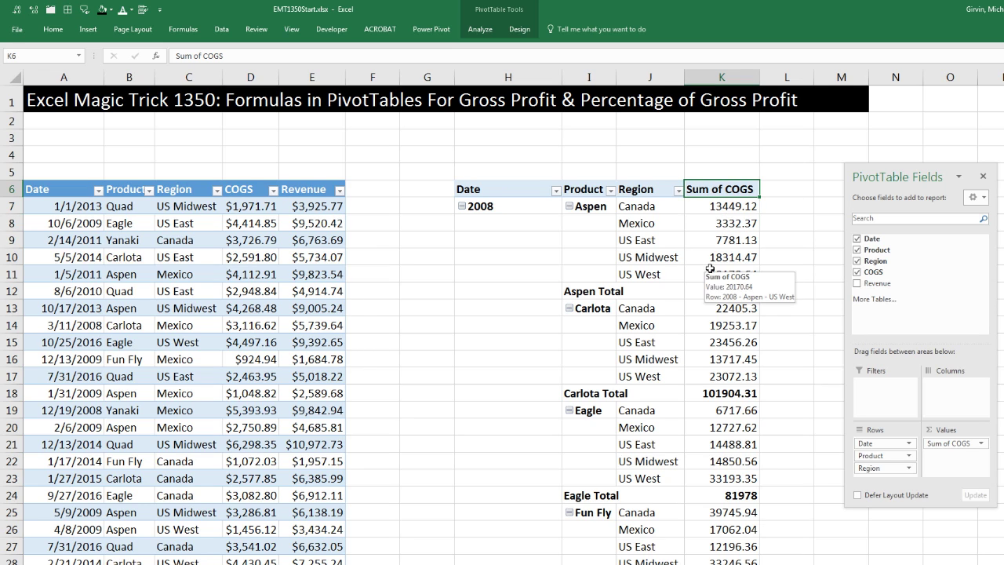
type("Tota")
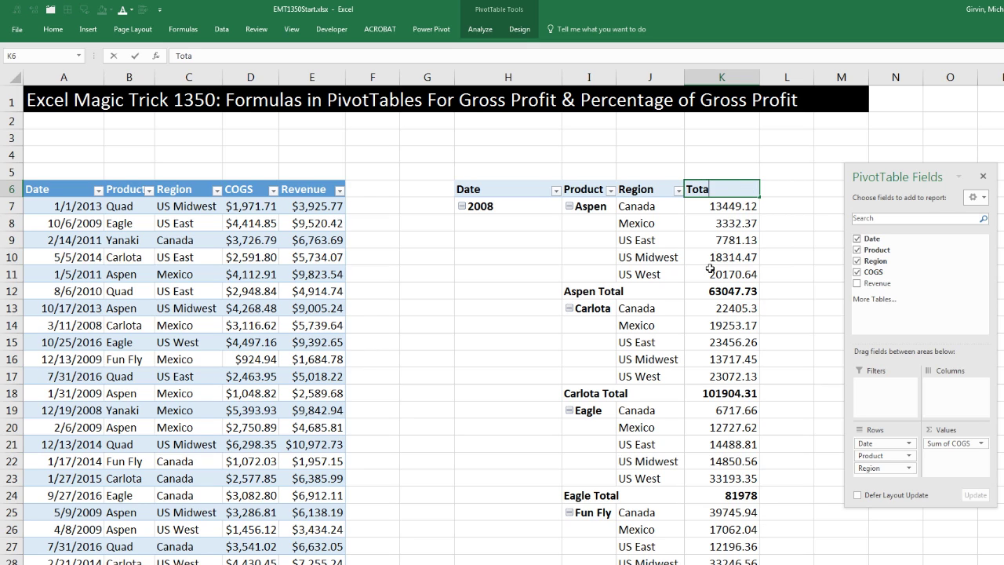
type("l COGS")
key("Return")
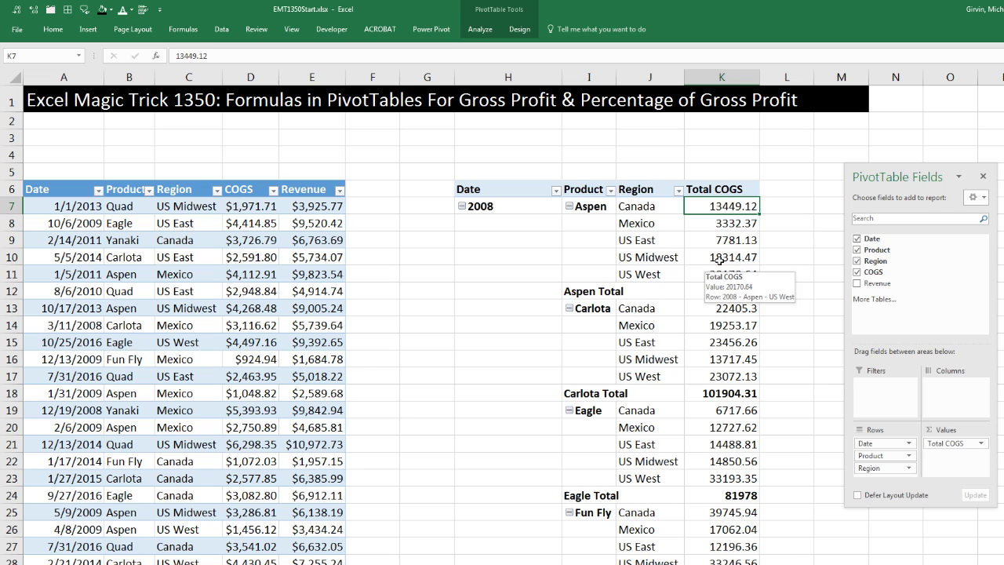
- Set the number format of the Total COGS field to Number with a thousands separator and 0 decimal places
mouse_move(719, 206)
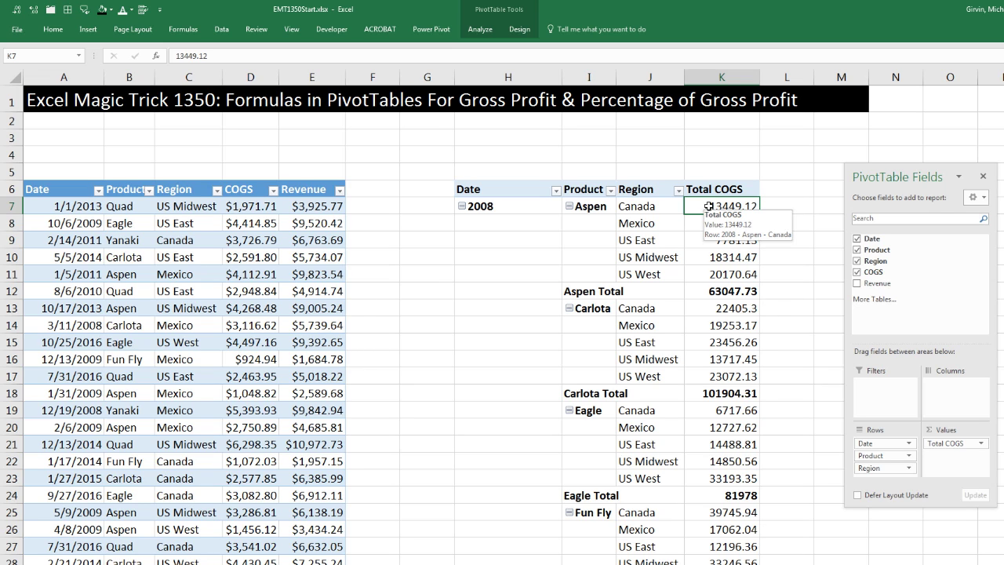
right_click(709, 206)
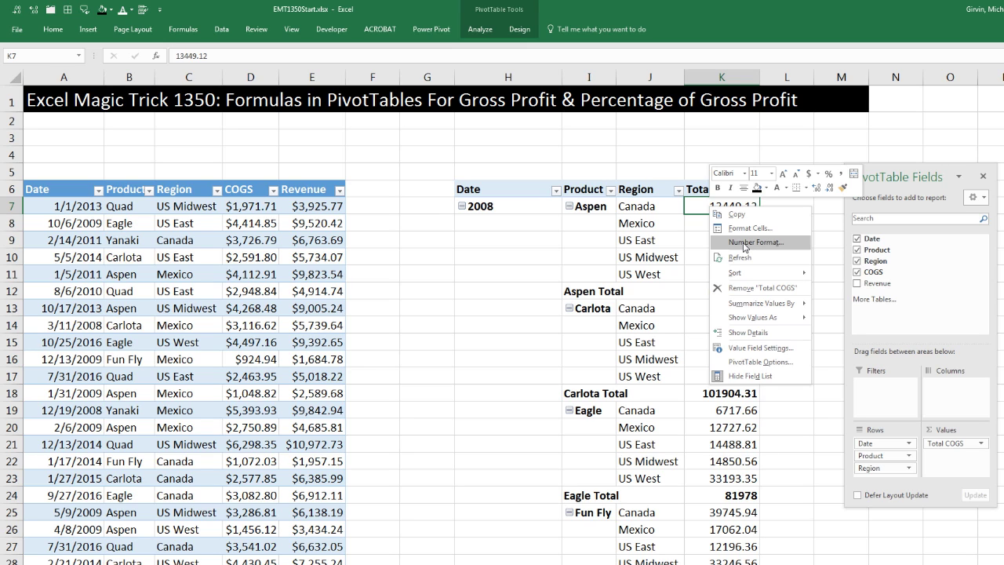
left_click(745, 245)
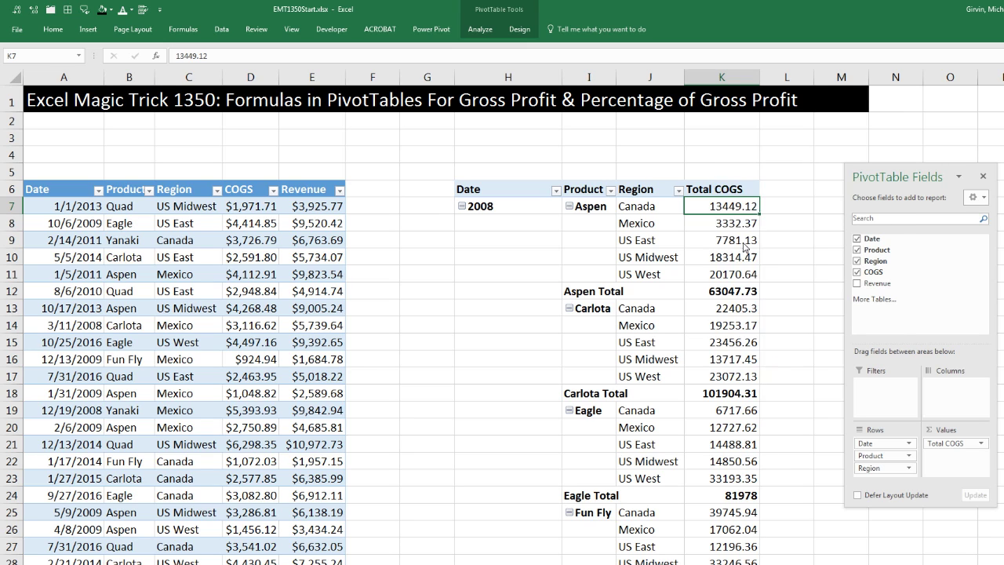
left_click(619, 160)
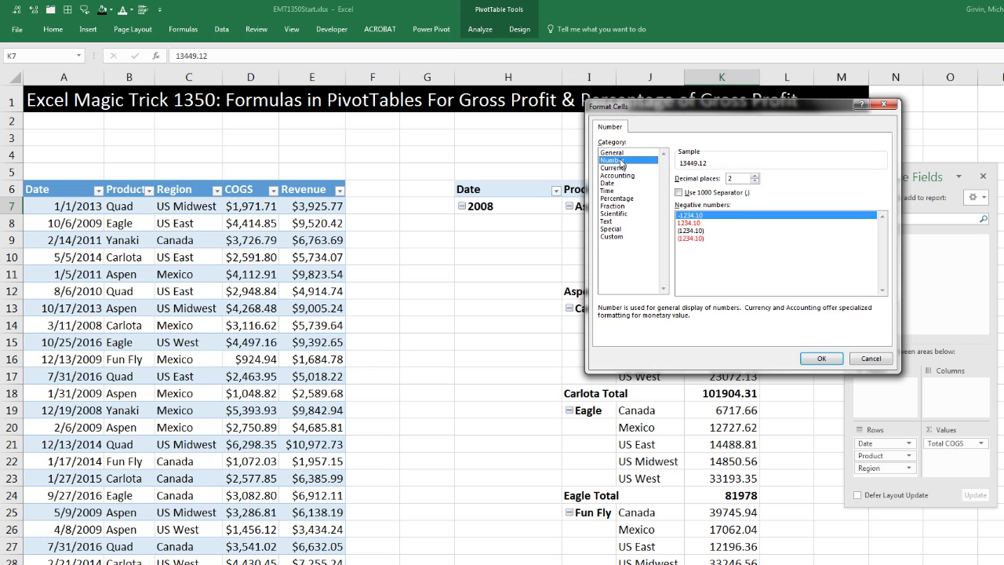
left_click(680, 192)
left_click(755, 182)
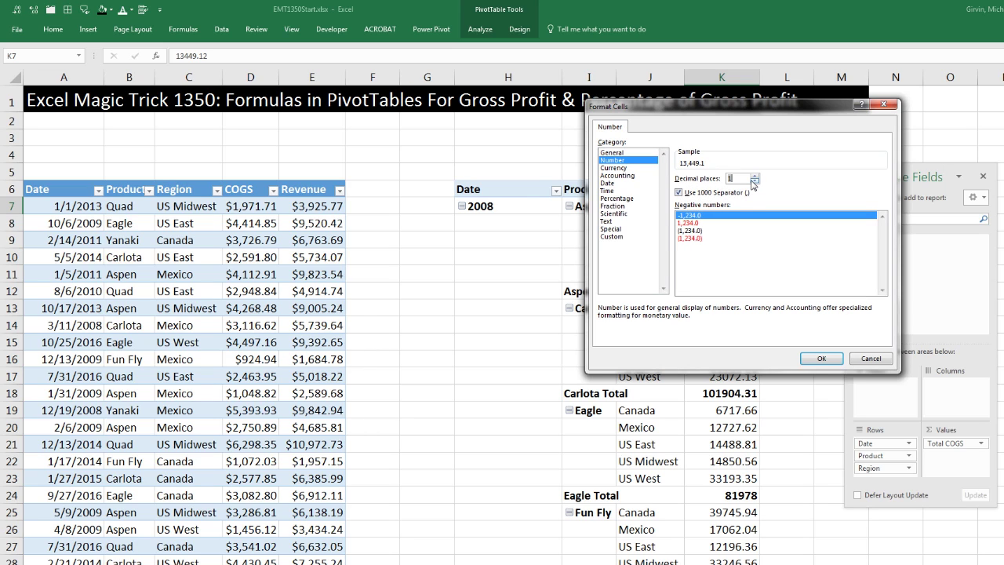
left_click(753, 181)
left_click(821, 358)
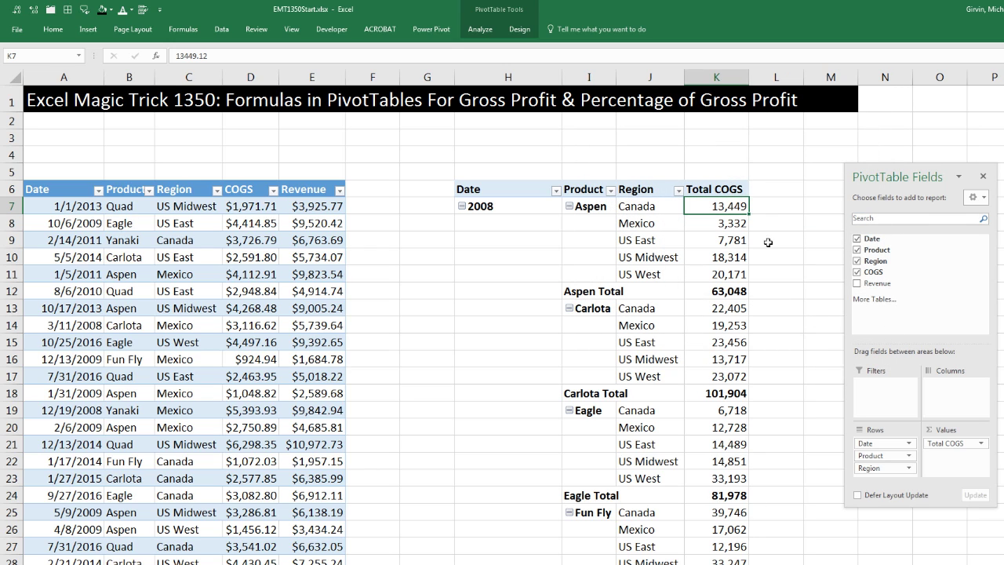
- Rename the Total COGS column header to Total COGS ($) and widen column K to fit it
left_click(739, 189)
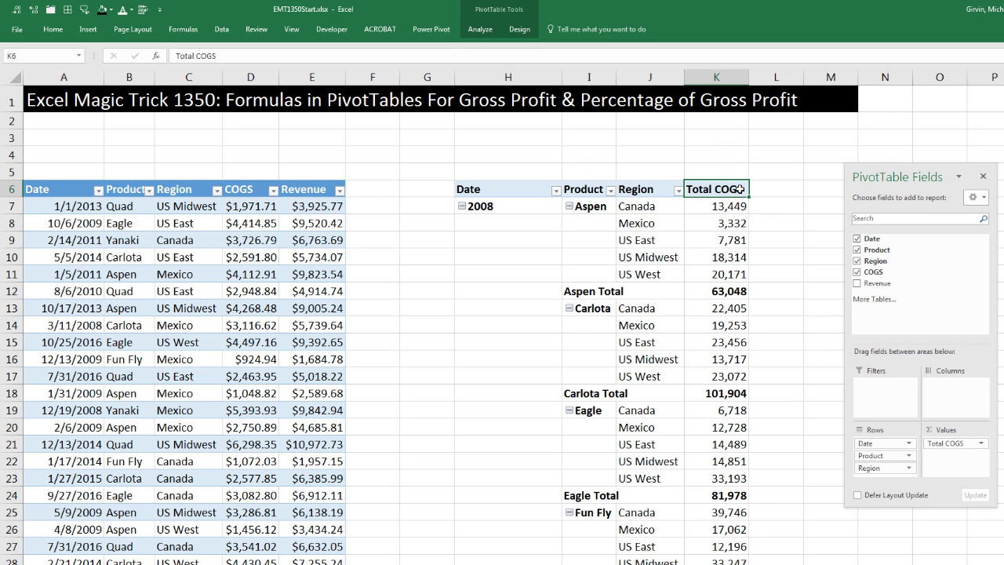
key("F2")
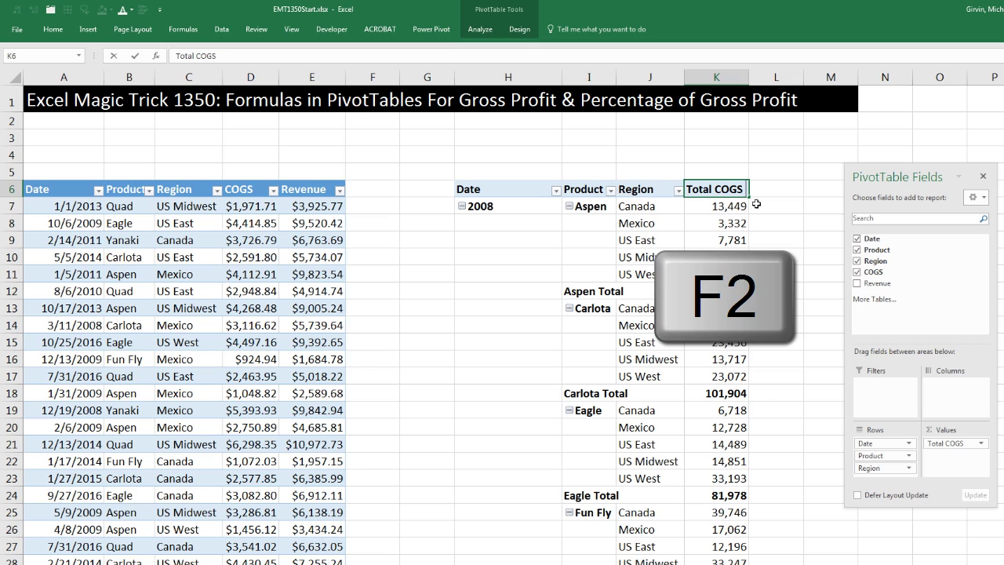
type("(")
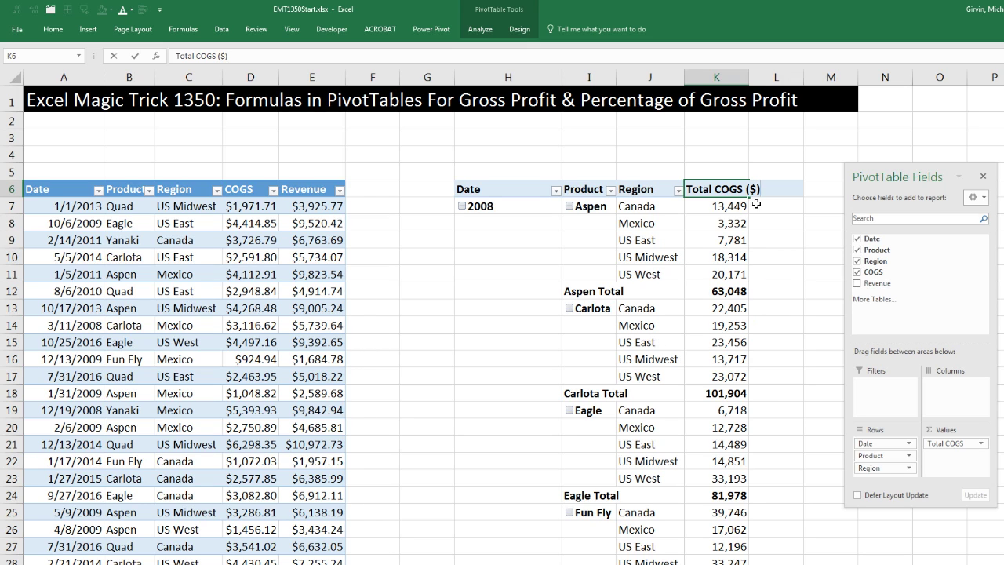
type("$)")
key("Return")
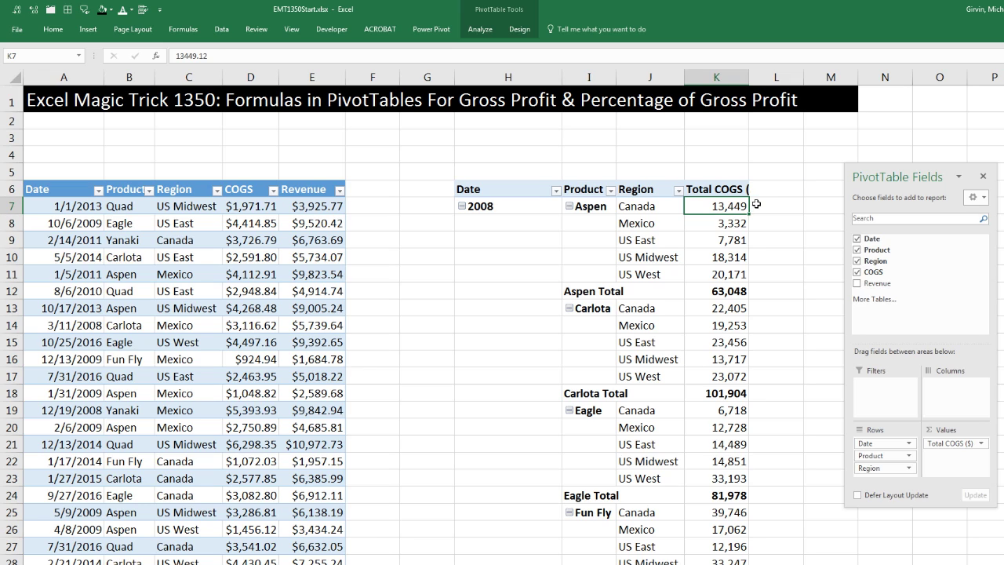
left_click_drag(749, 78, 769, 82)
- Add Revenue to the PivotTable values and rename its column header to Total Revenue ($)
left_click_drag(877, 283, 956, 463)
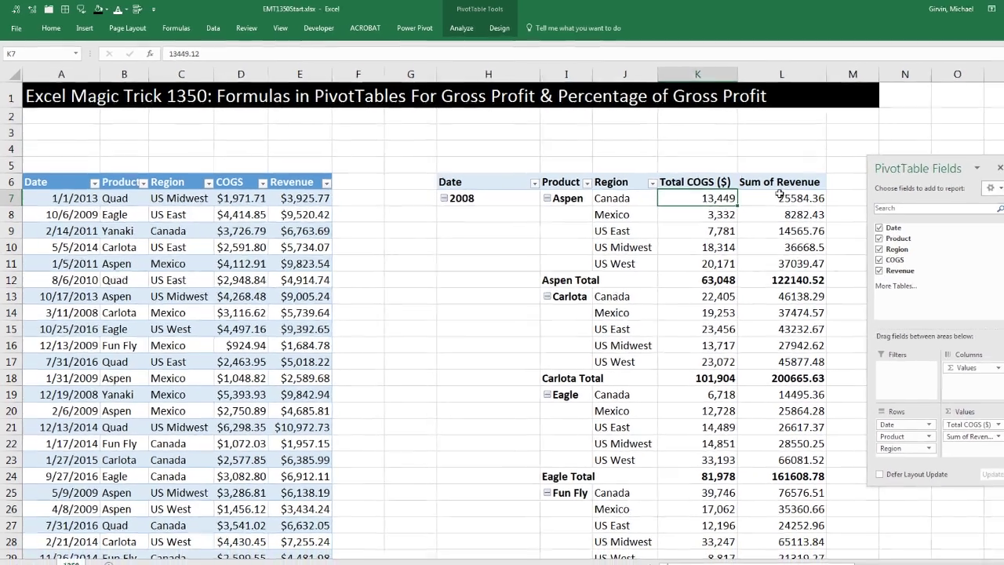
left_click(770, 183)
type("Total Revenue ($")
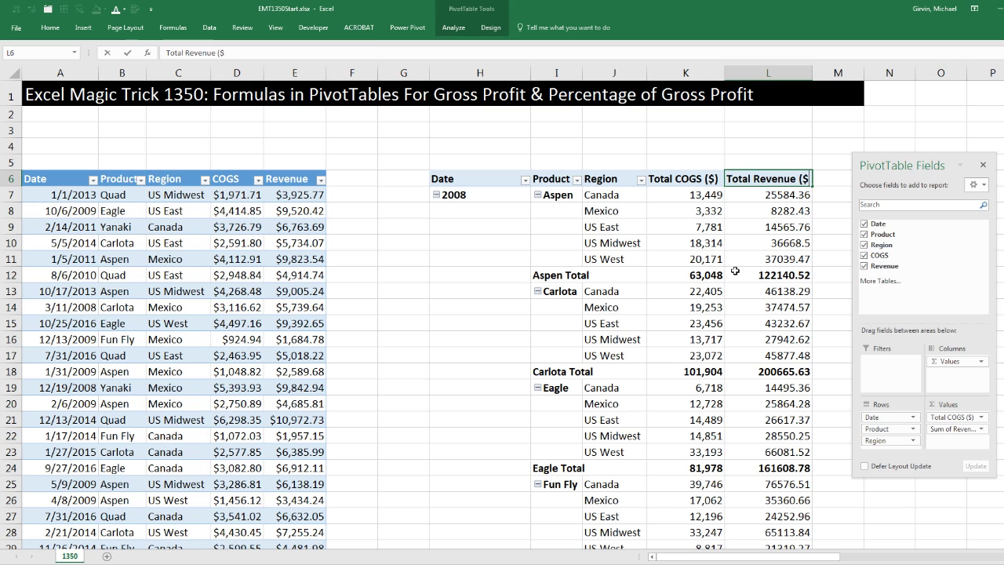
type(")")
key("ctrl+Return")
key("Down")
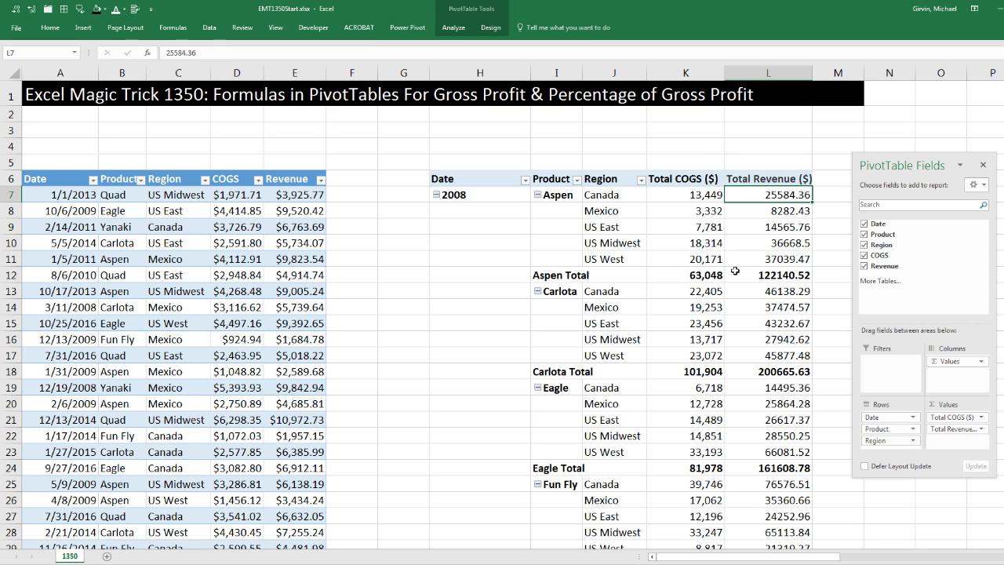
- Set the number format of the Total Revenue ($) field to Number with a thousands separator and 0 decimal places
right_click(749, 203)
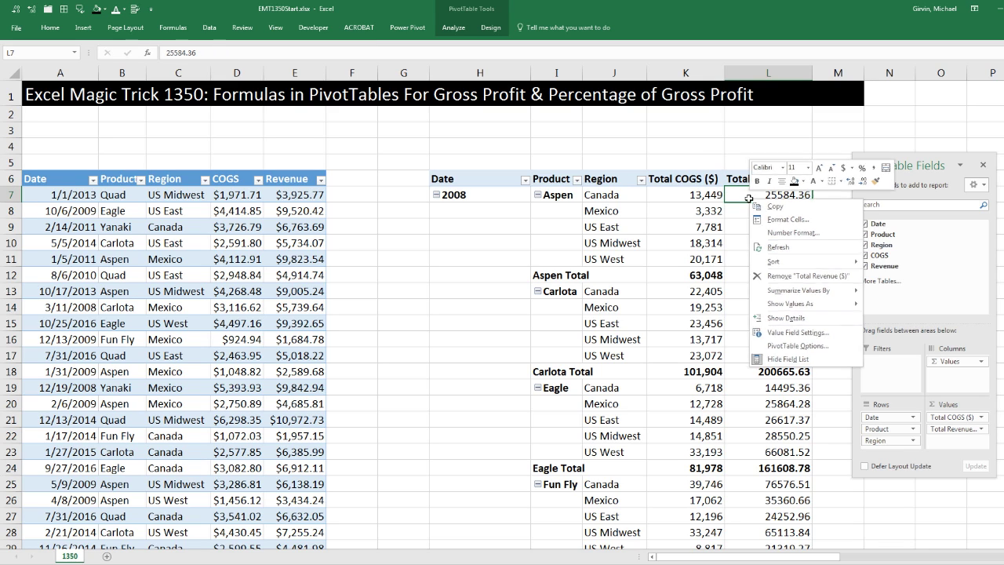
left_click(784, 232)
left_click(648, 153)
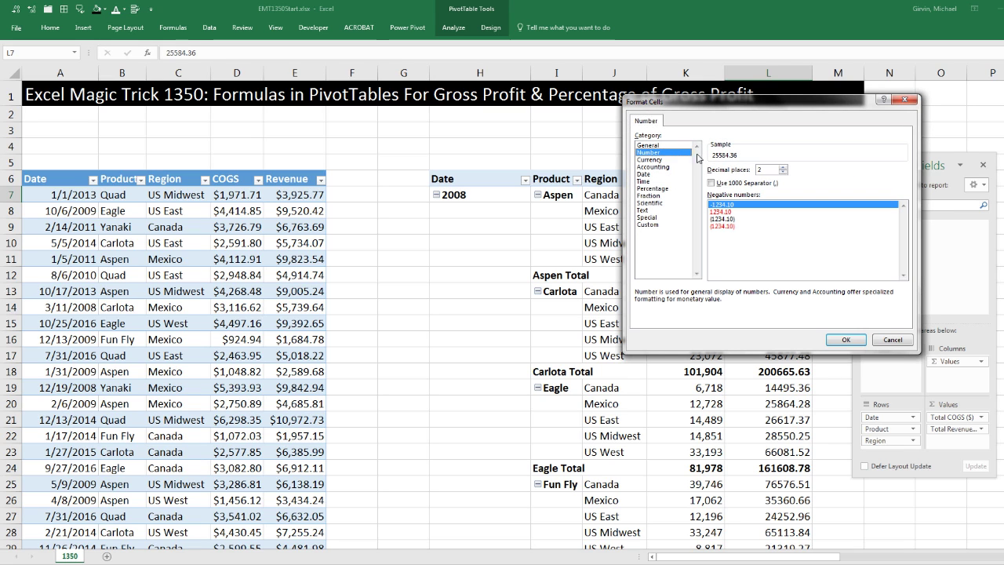
left_click(712, 183)
left_click(783, 172)
left_click(783, 173)
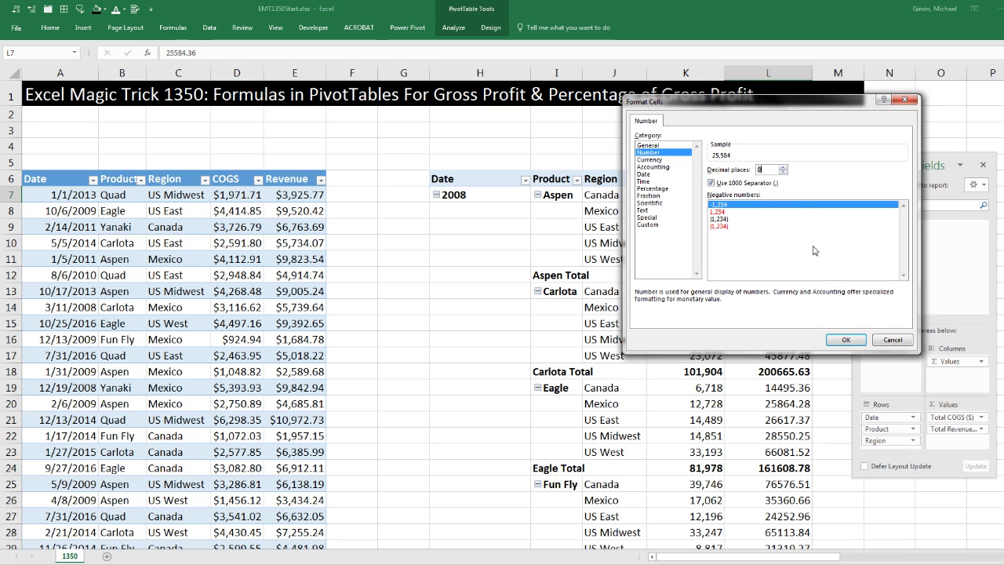
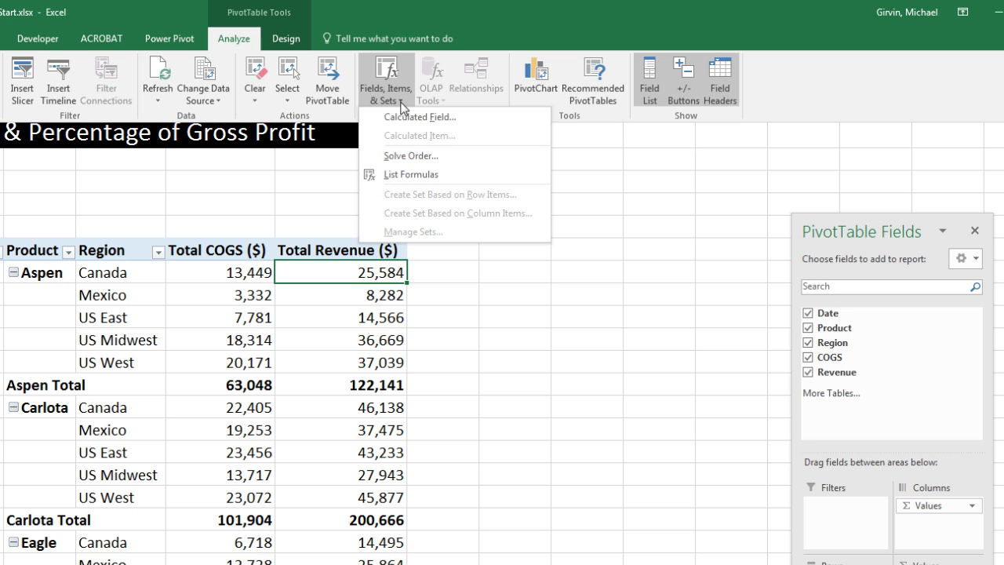
- Insert a calculated field named GrossProfit with the formula = Revenue- COGS into the PivotTable
left_click(415, 122)
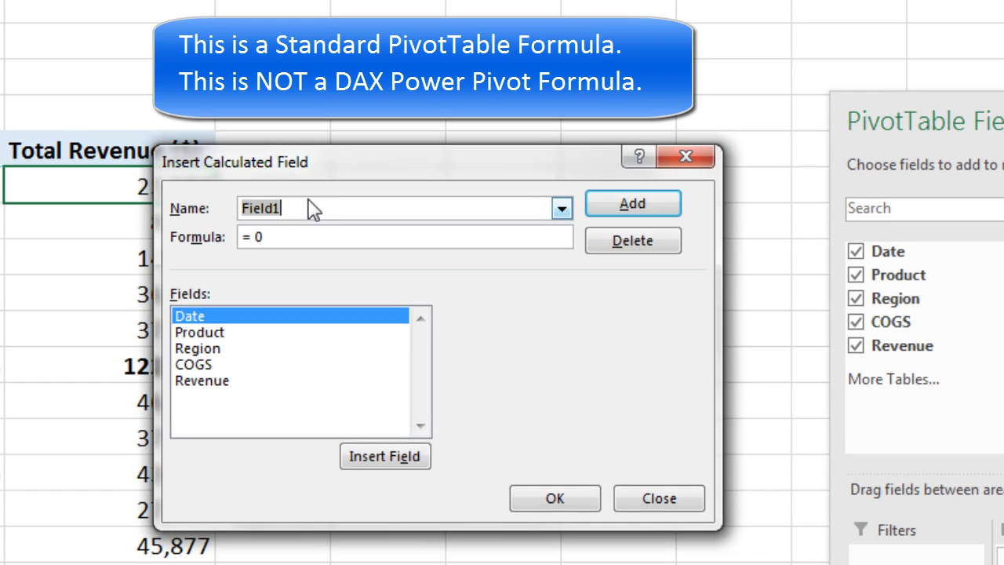
type("GrossProfit")
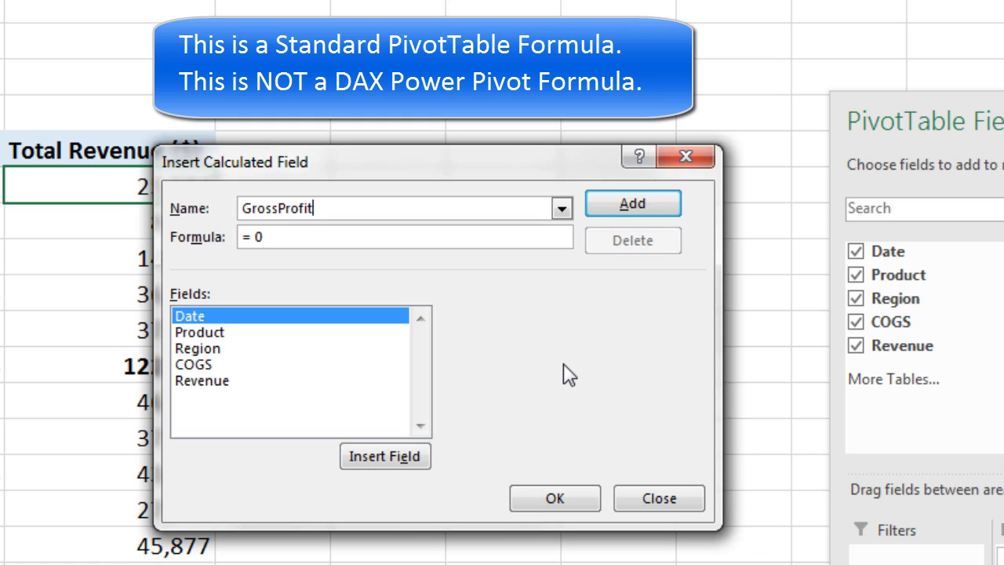
left_click(301, 230)
key("BackSpace")
double_click(217, 384)
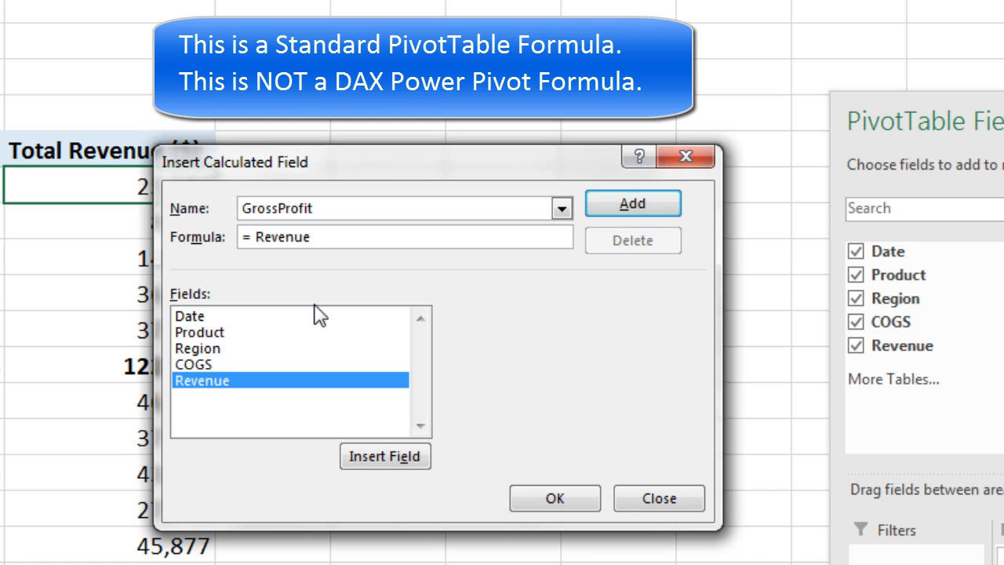
double_click(198, 363)
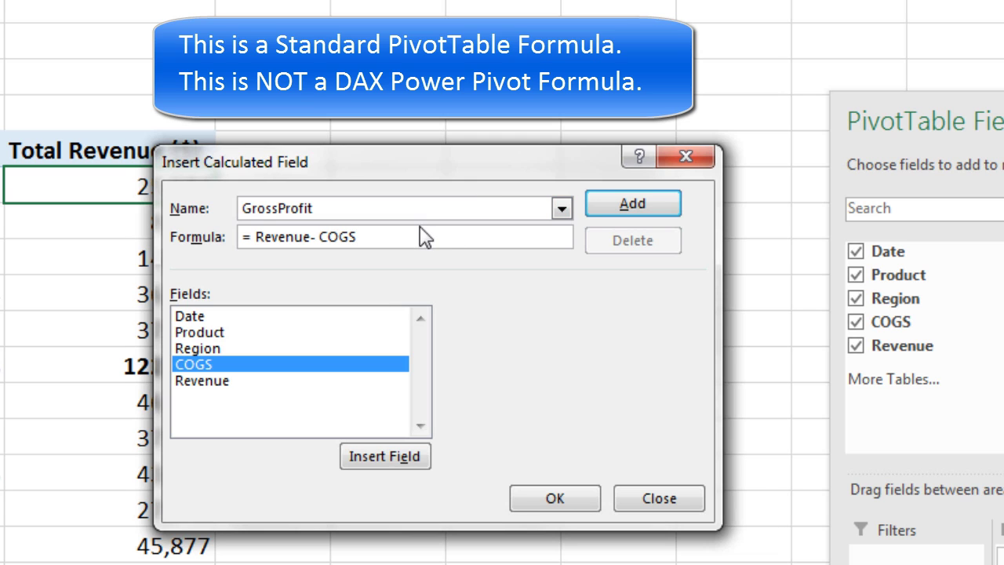
left_click(601, 210)
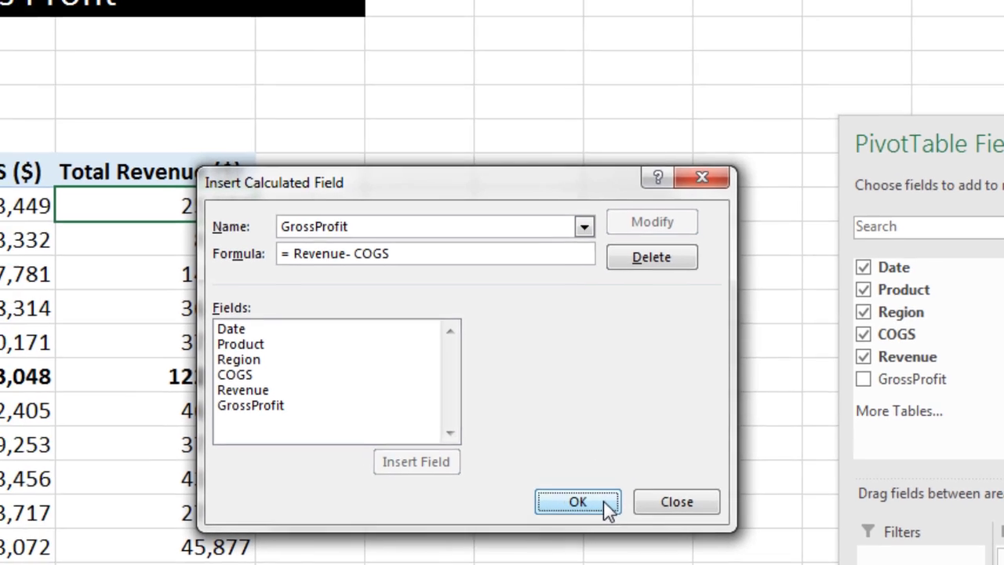
left_click(581, 499)
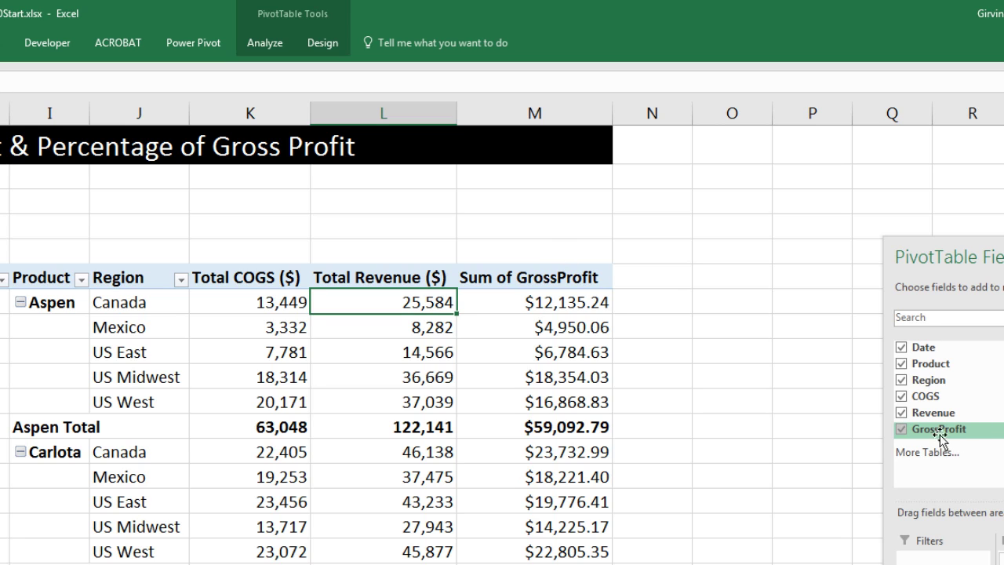
- Rename the Sum of GrossProfit column header to Gross Profit, with a space between the words
left_click_drag(935, 430, 459, 278)
left_click(518, 277)
key("F2")
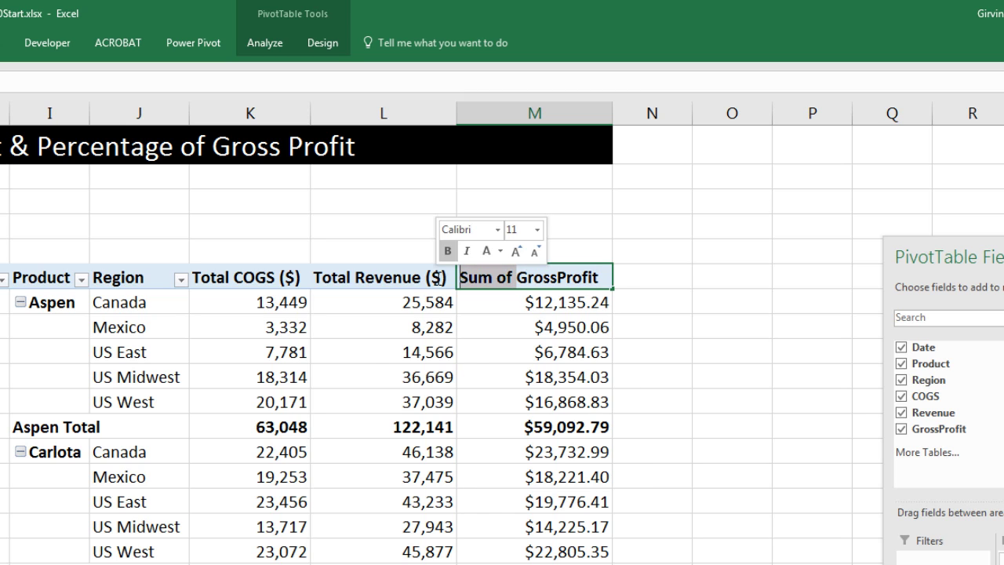
key("Delete")
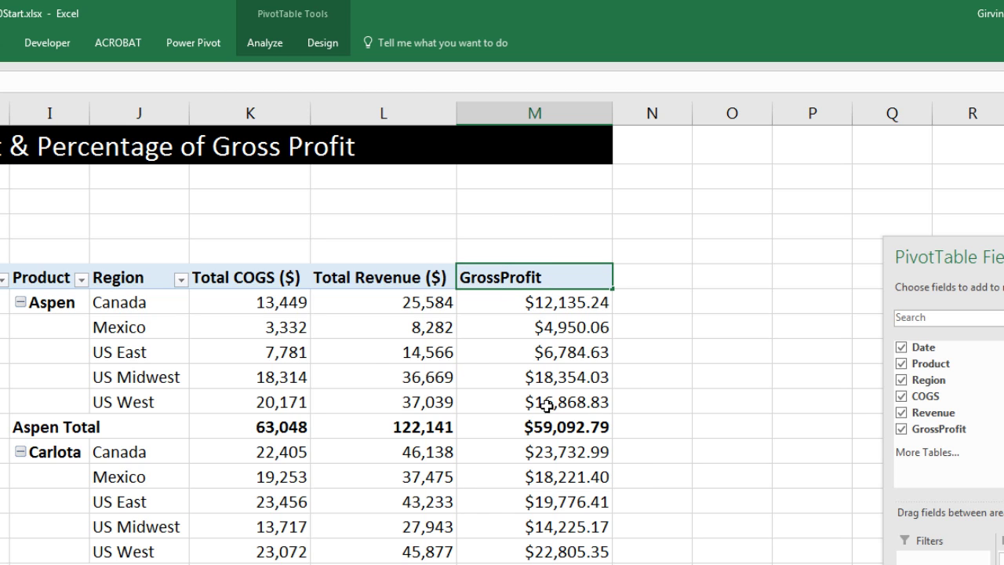
key("Return")
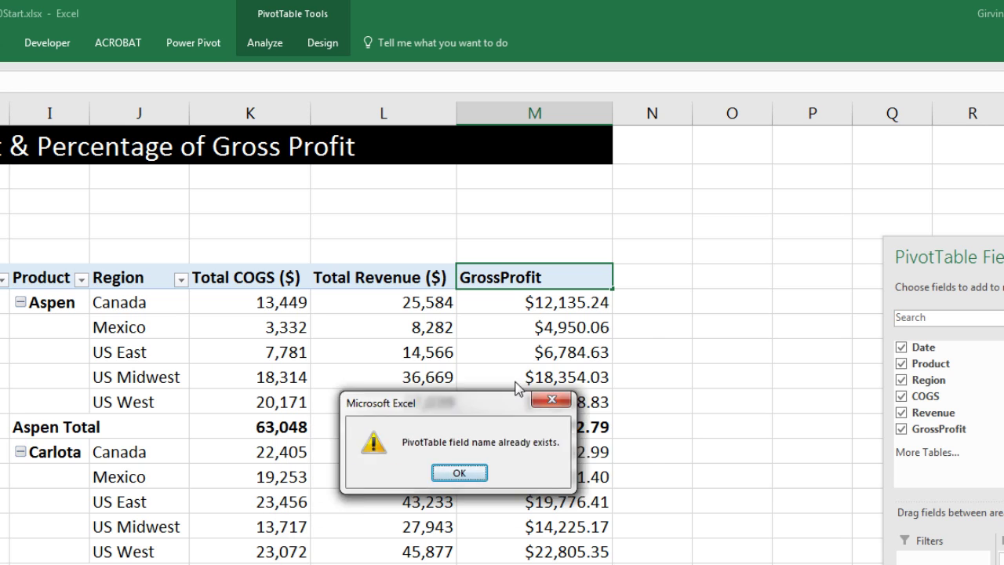
left_click_drag(499, 406, 571, 349)
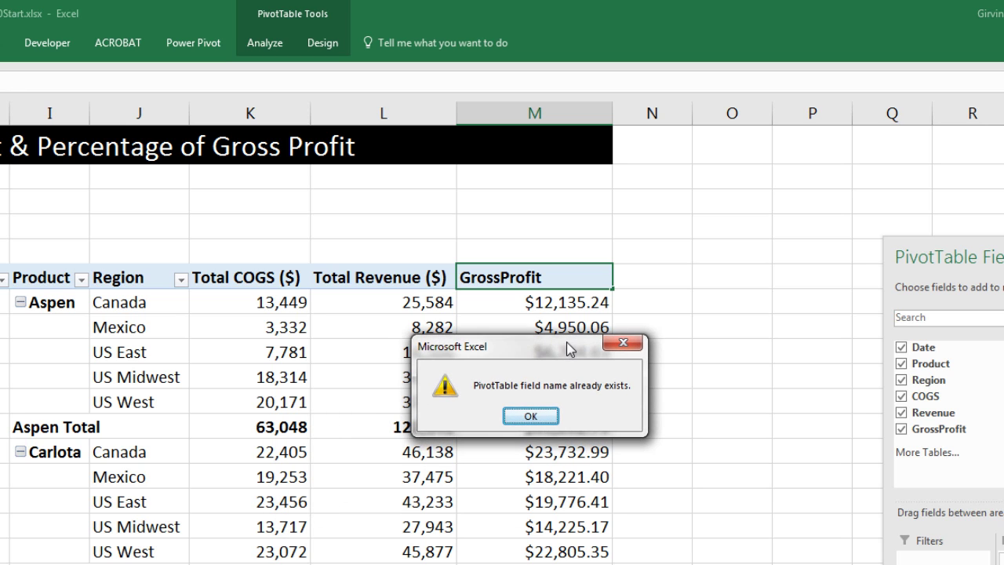
left_click(540, 416)
left_click(503, 282)
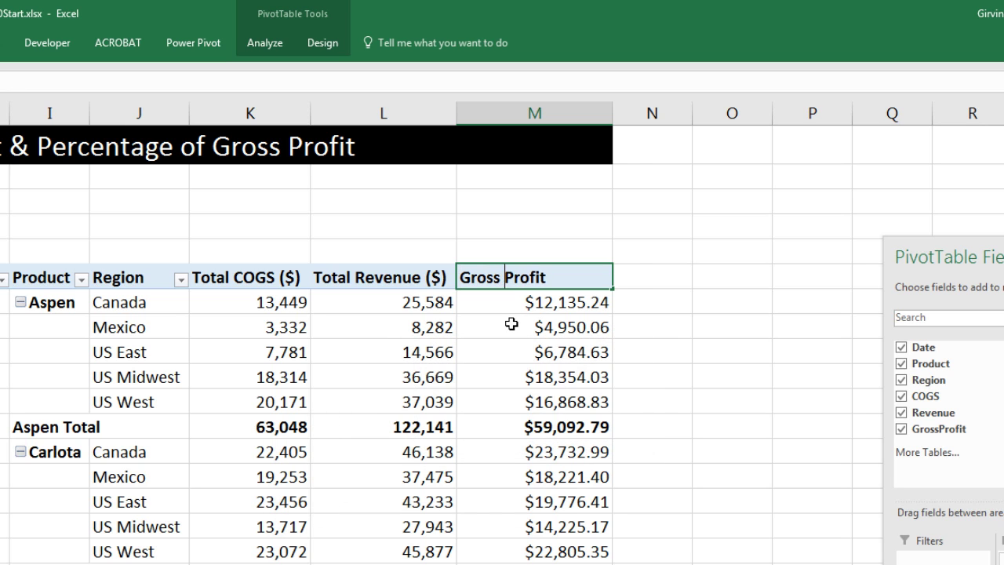
key("Return")
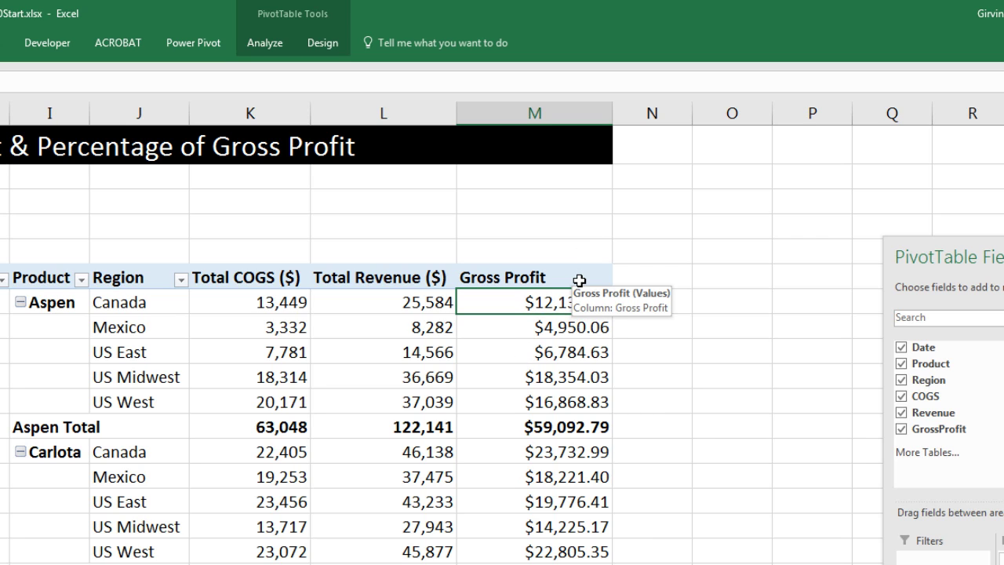
- Set the number format of the Gross Profit field to Number with a thousands separator and 0 decimal places
right_click(545, 309)
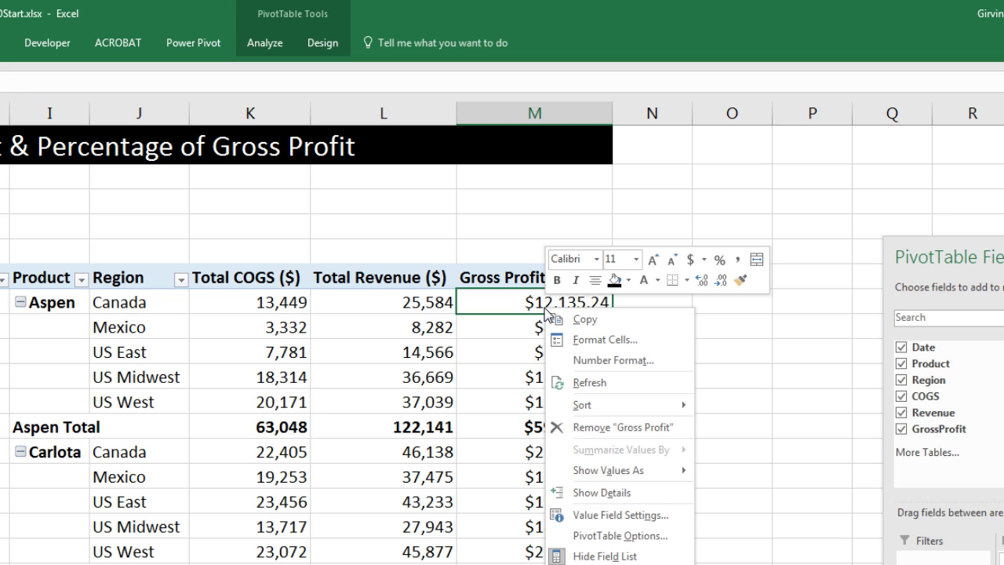
left_click(583, 361)
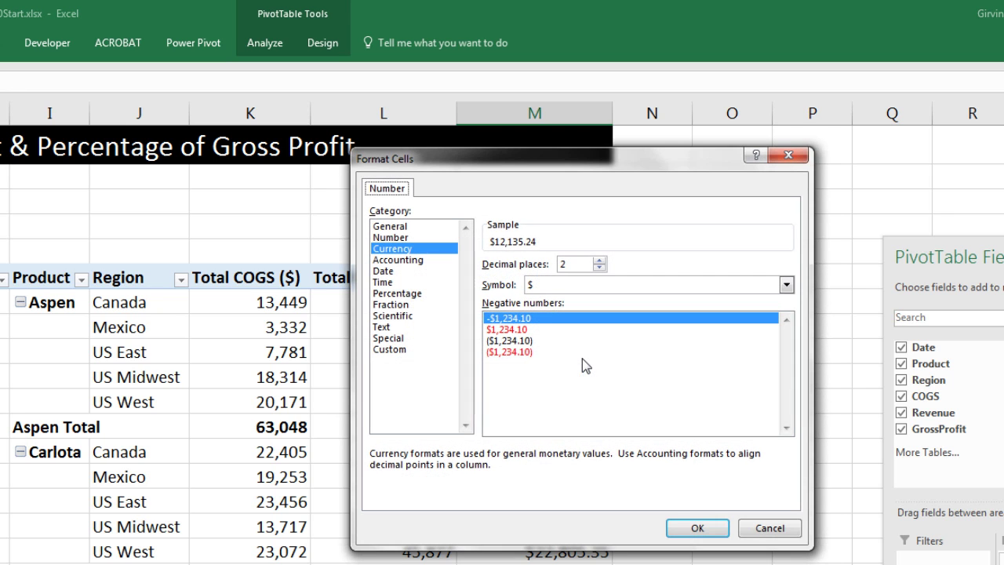
left_click(396, 237)
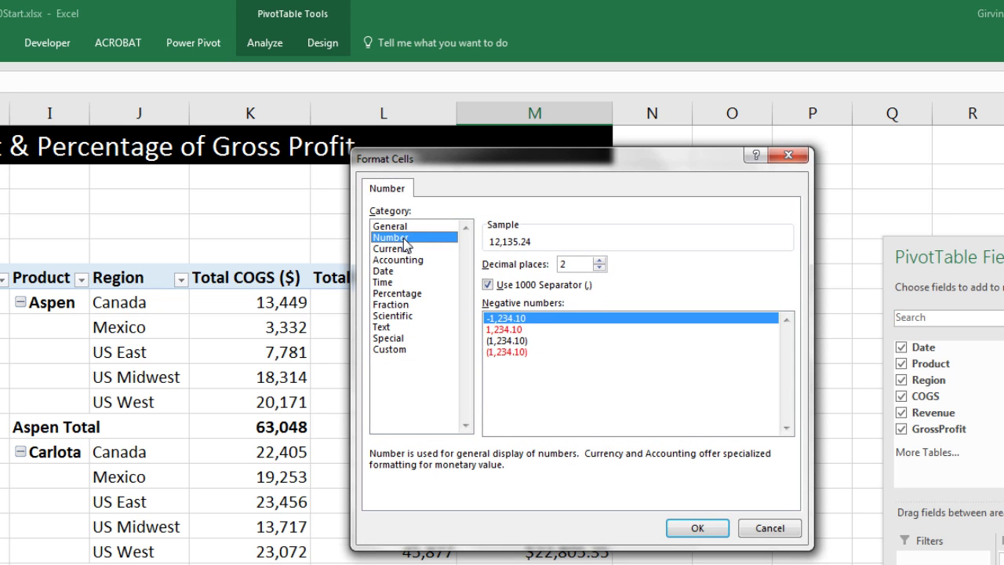
left_click(599, 267)
left_click(600, 267)
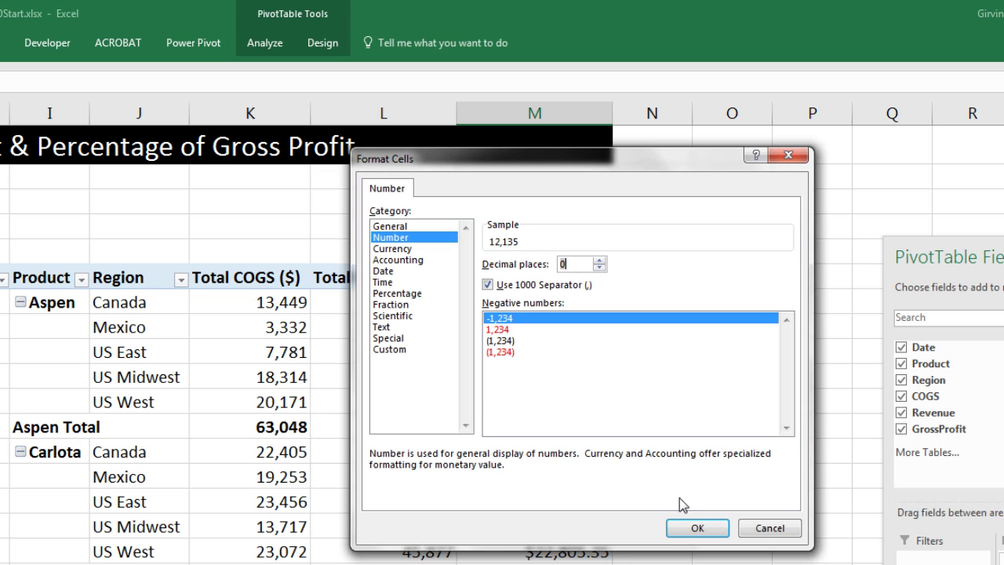
left_click(697, 528)
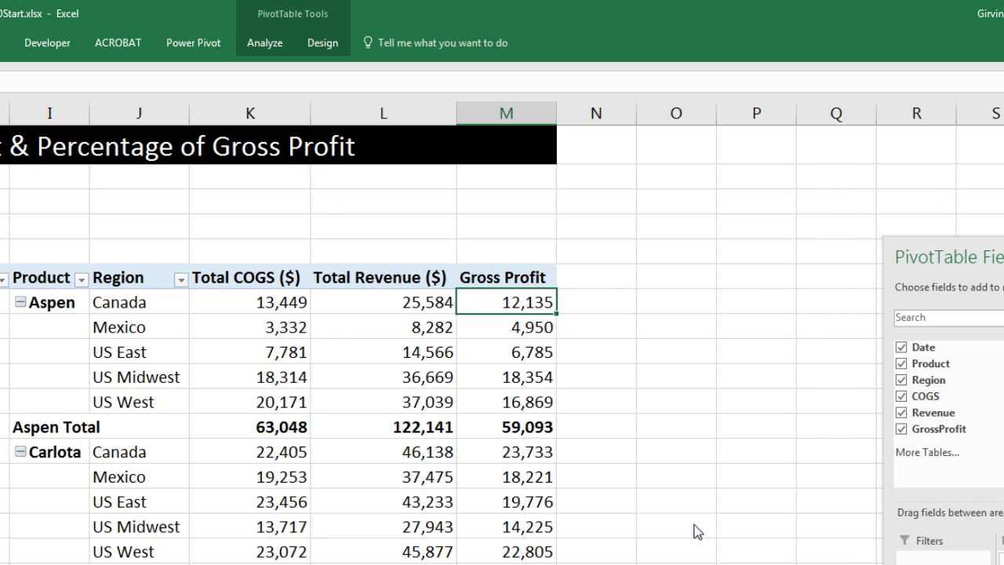
- Rename the Gross Profit column header to Gross Profit ($) and widen column M to fit it
left_click(550, 277)
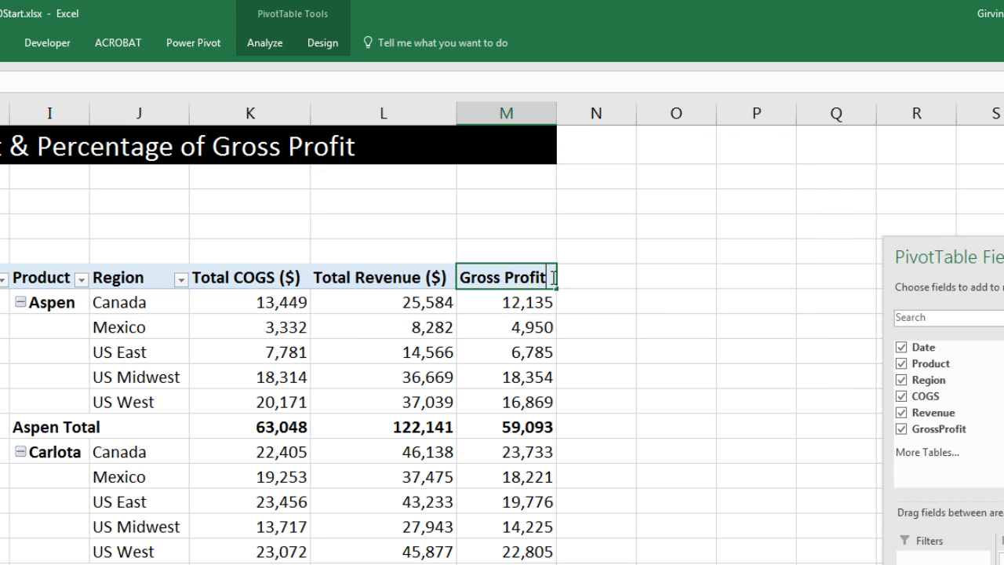
key("F2")
type("($")
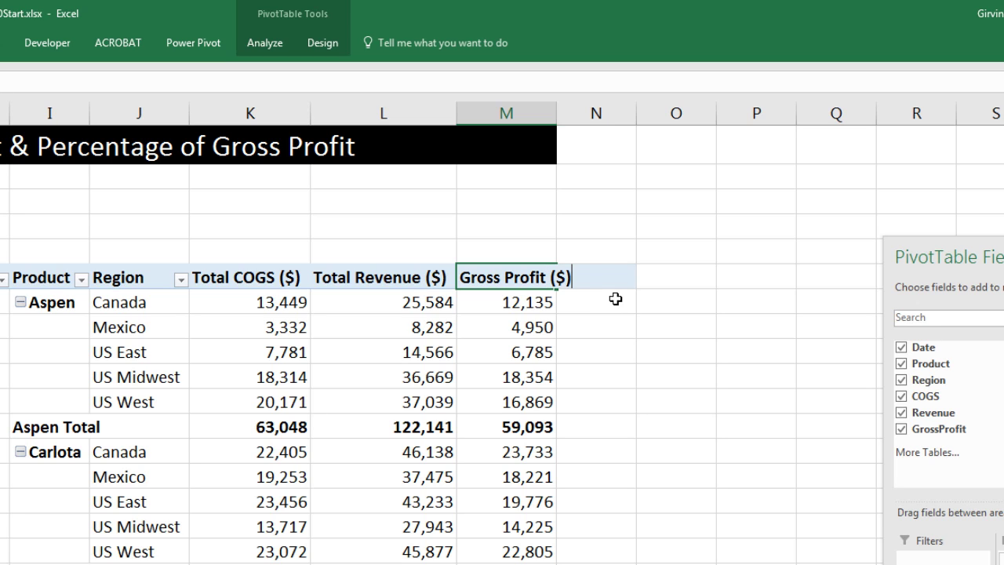
key("Return")
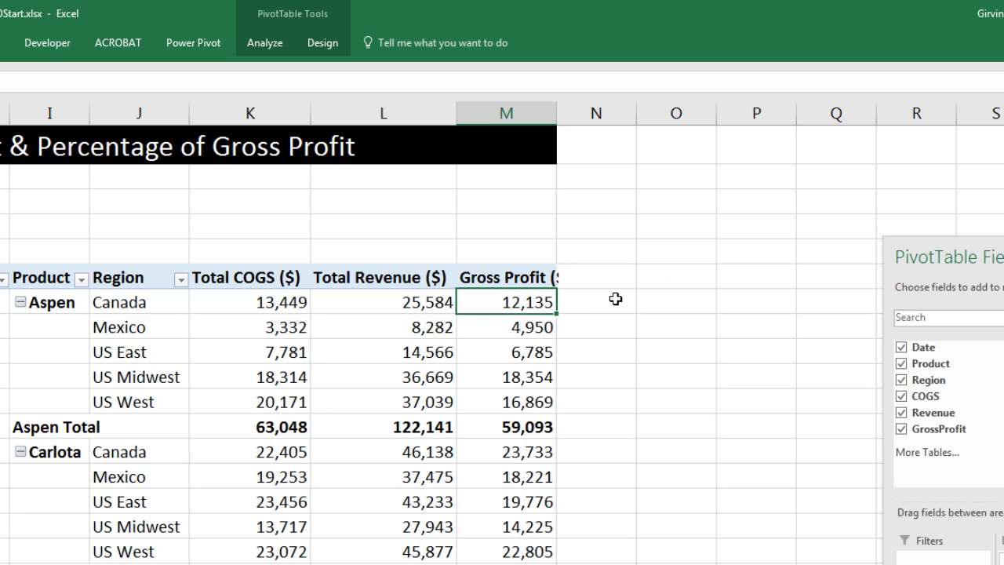
left_click_drag(559, 112, 575, 113)
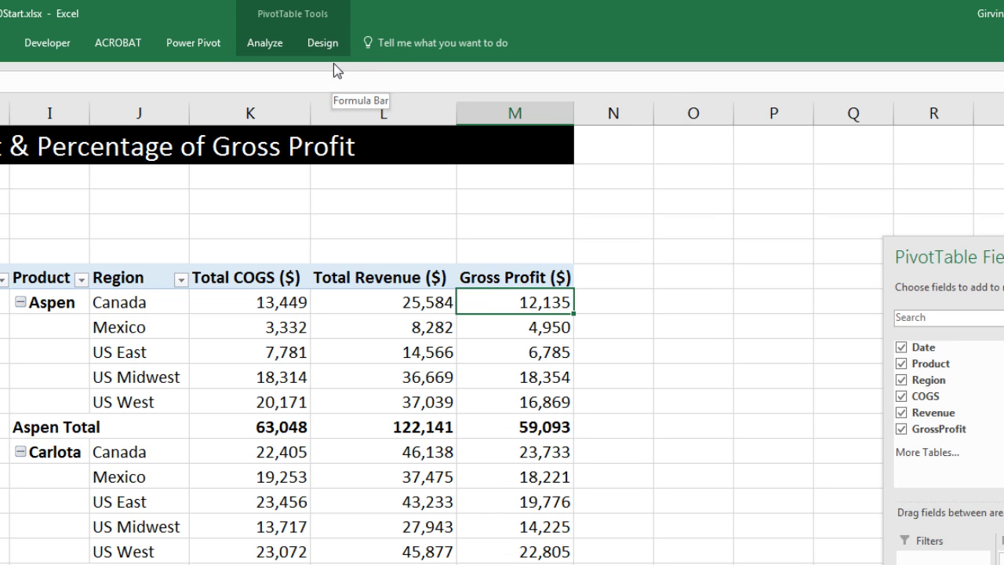
- Insert a calculated field named GP % with the formula = GrossProfit/ Revenue into the PivotTable
left_click(284, 44)
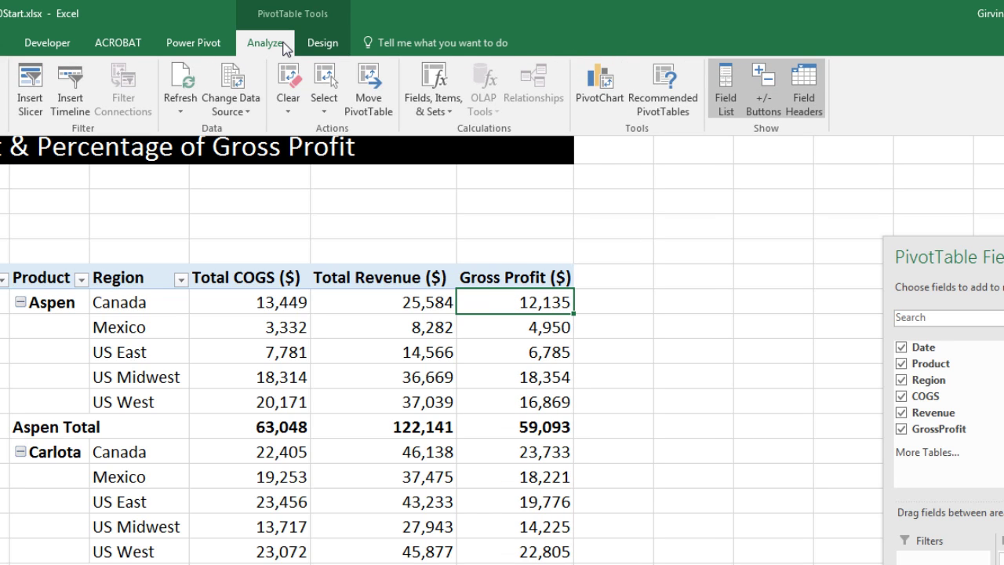
left_click(454, 116)
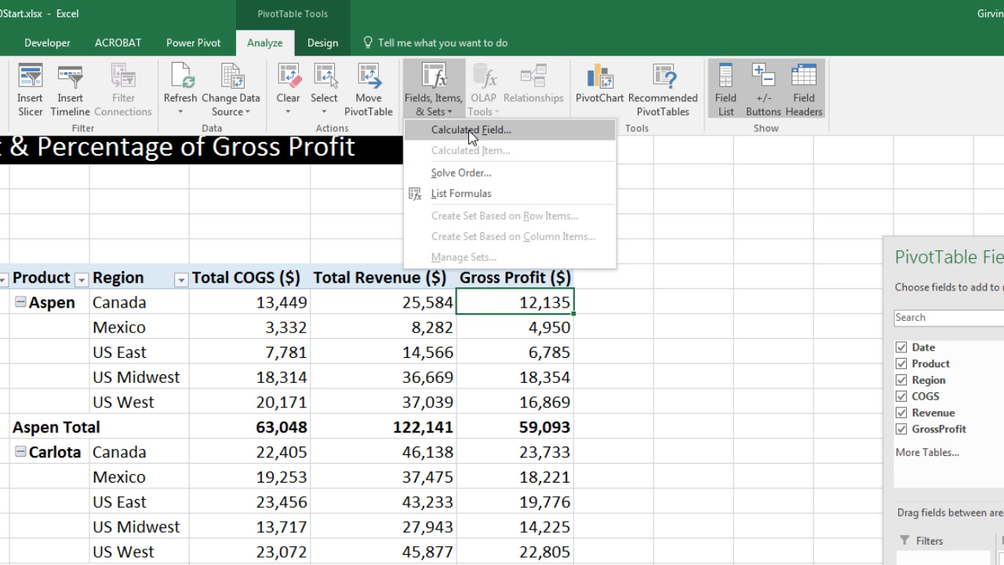
left_click(492, 130)
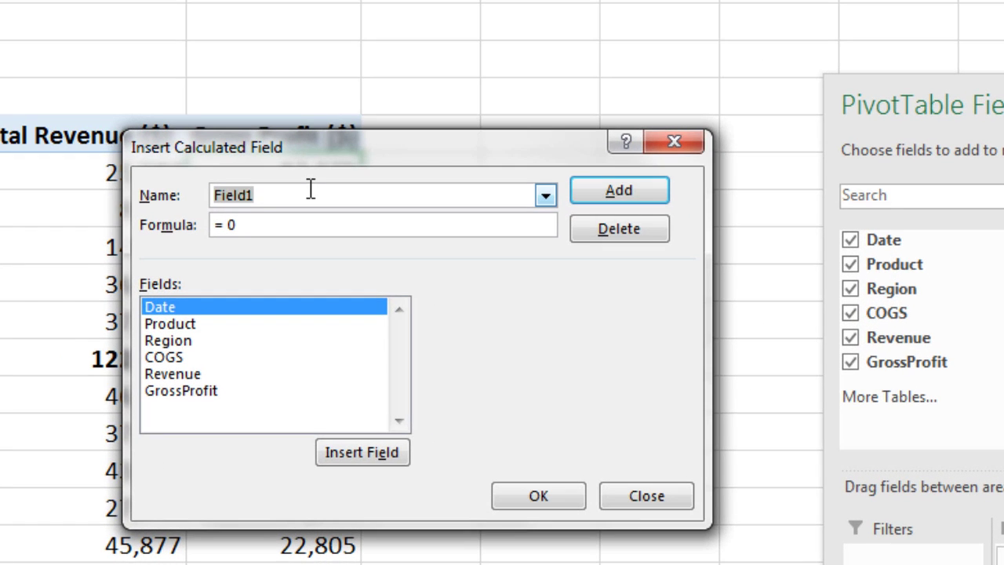
type("GP %")
double_click(230, 225)
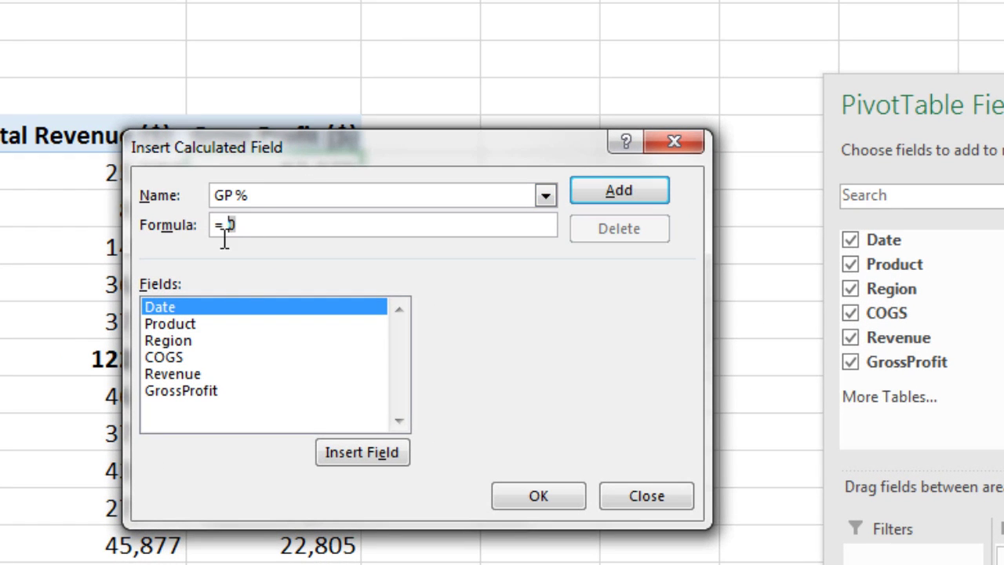
key("BackSpace")
left_click(182, 392)
double_click(182, 393)
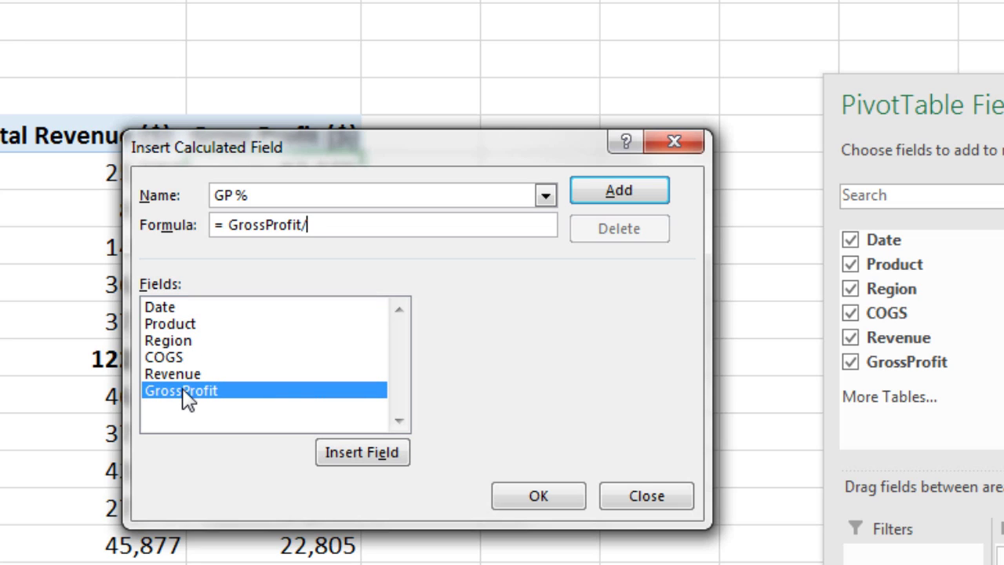
double_click(191, 375)
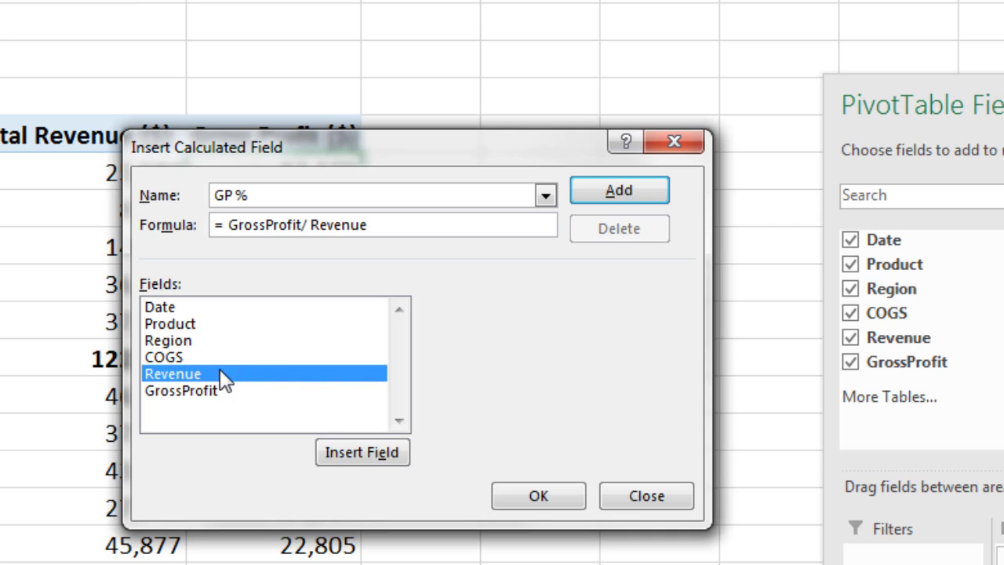
left_click(616, 197)
left_click(540, 499)
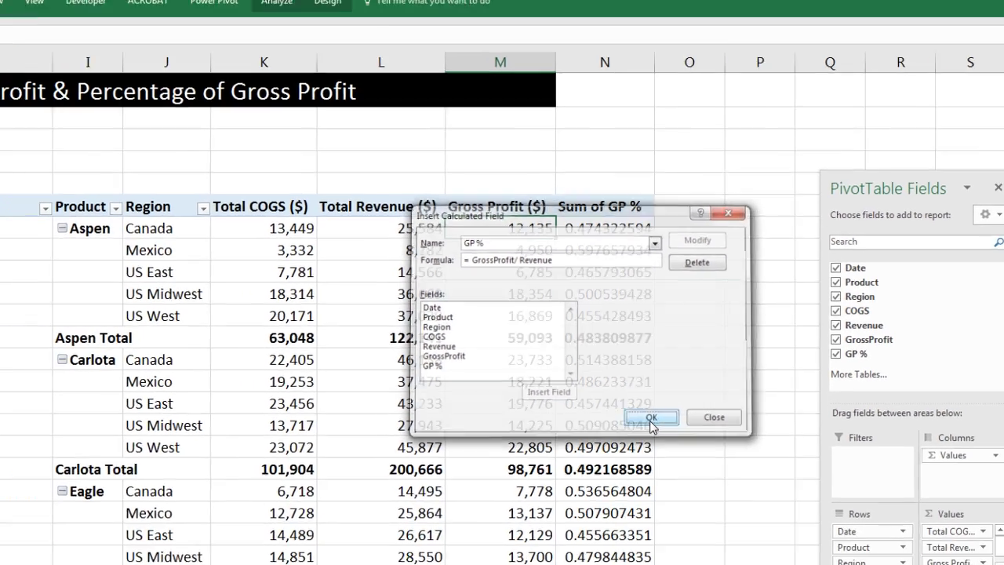
- Set the number format of the Sum of GP % field to Percentage with 1 decimal place
right_click(590, 230)
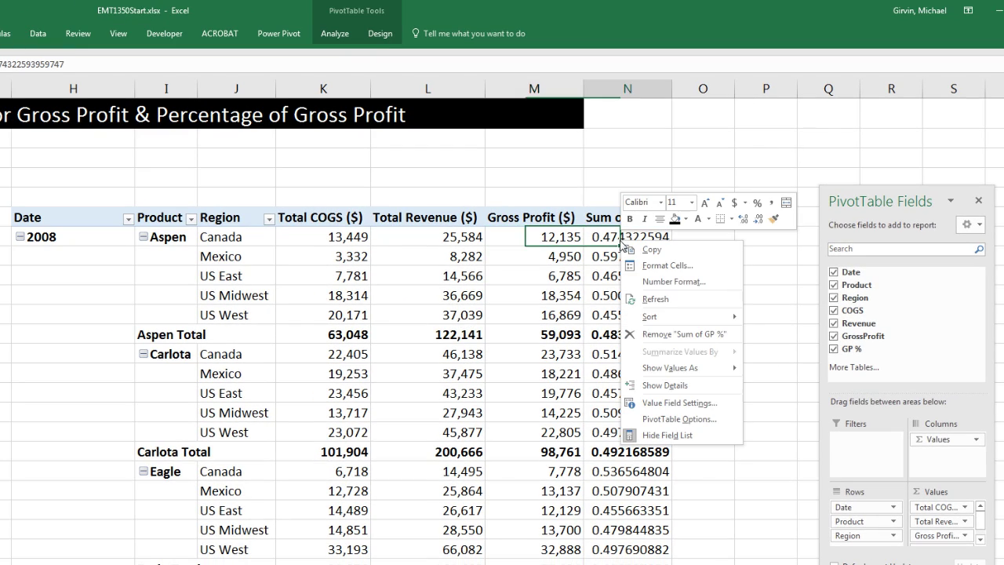
left_click(650, 284)
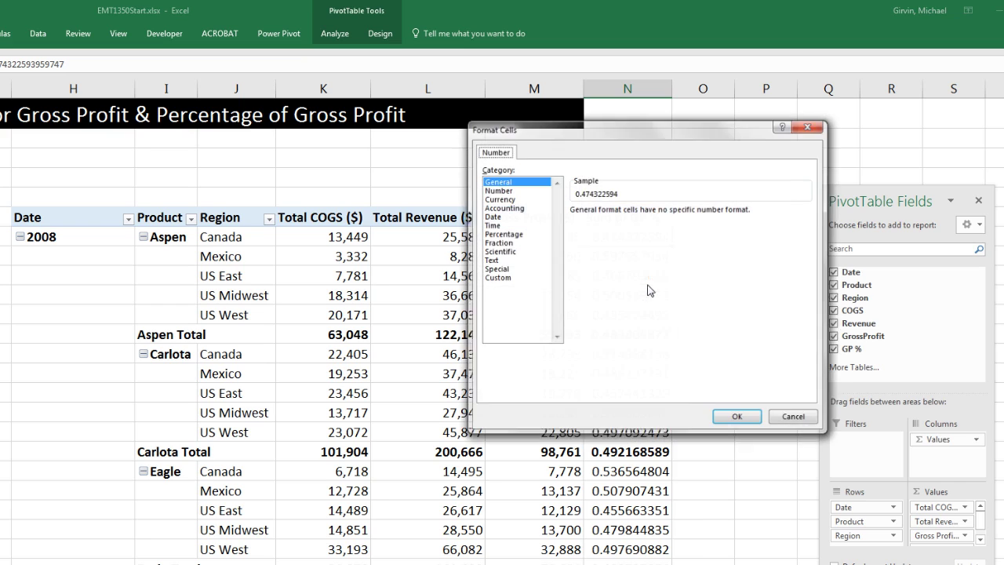
left_click(502, 233)
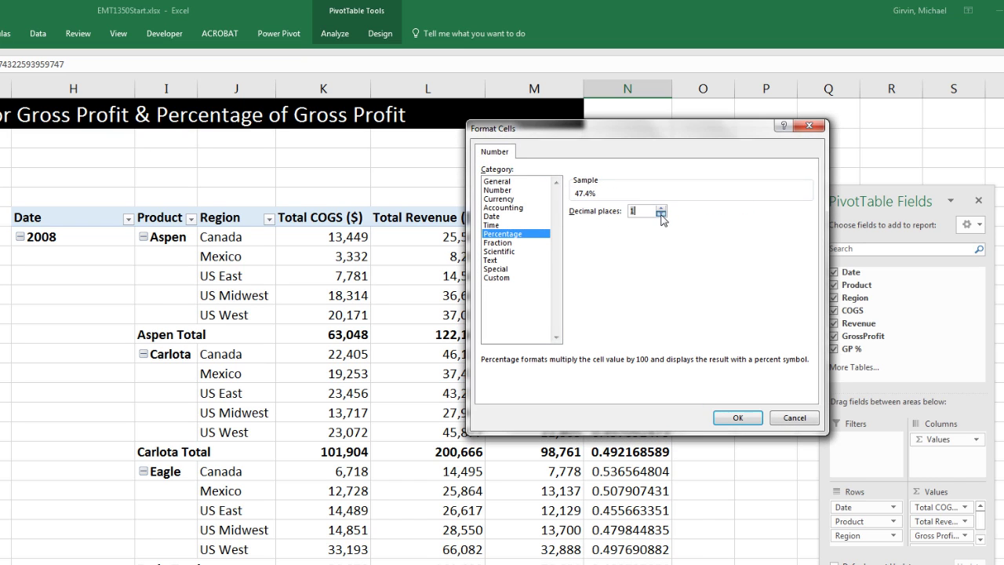
left_click(735, 418)
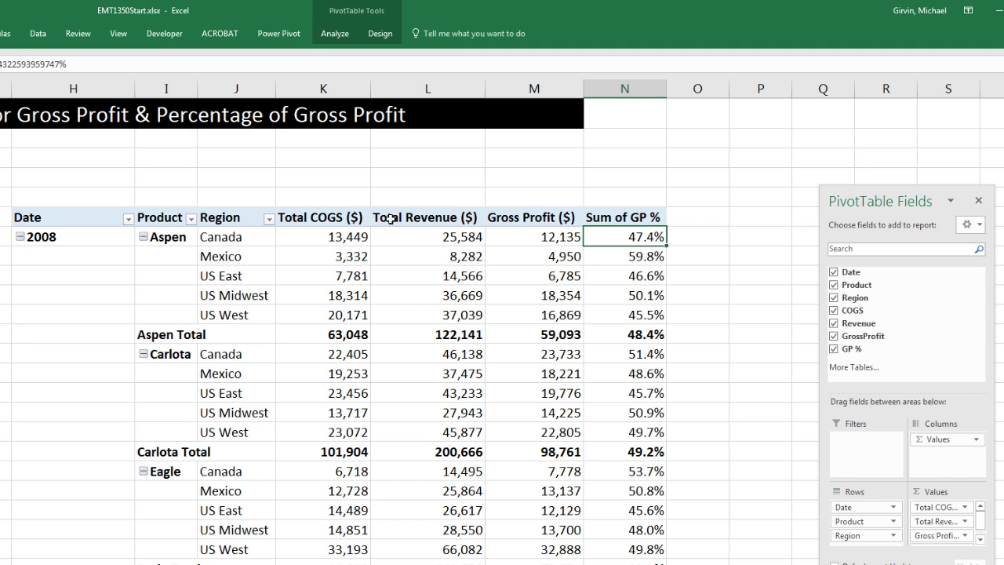
- Apply the dark blue PivotTable style from the first row of the Medium styles
left_click(381, 34)
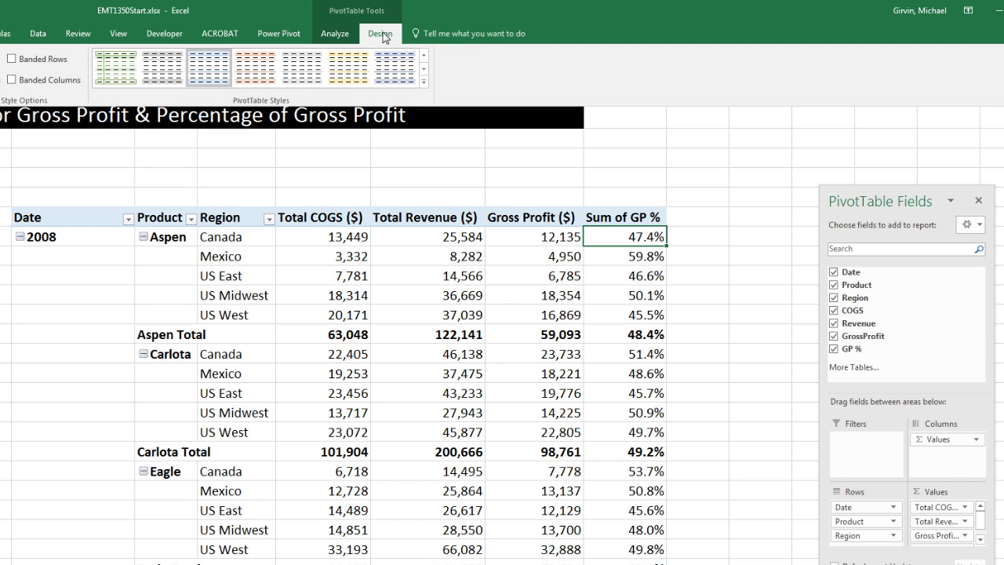
left_click(424, 84)
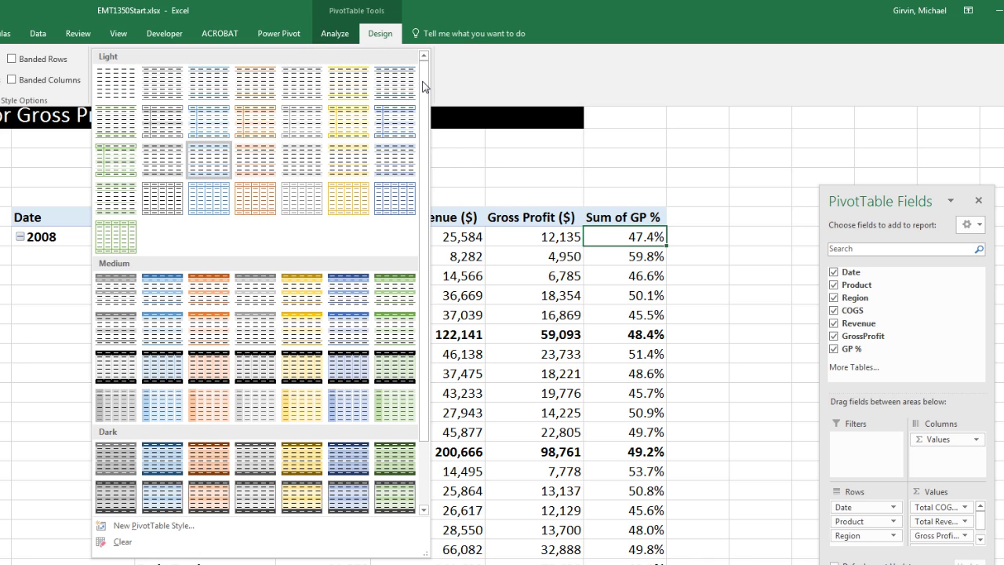
left_click(343, 298)
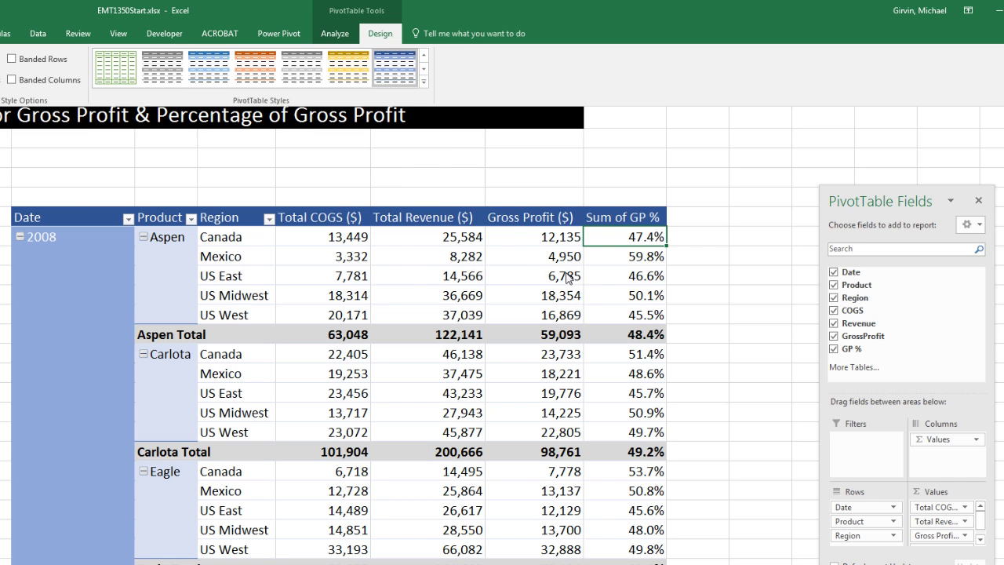
- Insert slicers for Date and Product, and move the Product slicer clear of the Date slicer
left_click(329, 36)
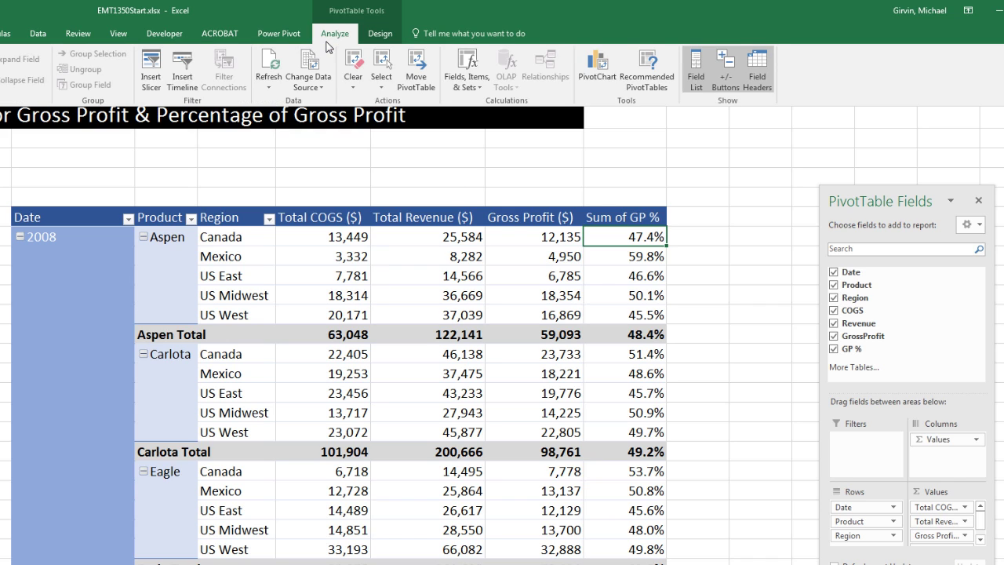
left_click(151, 67)
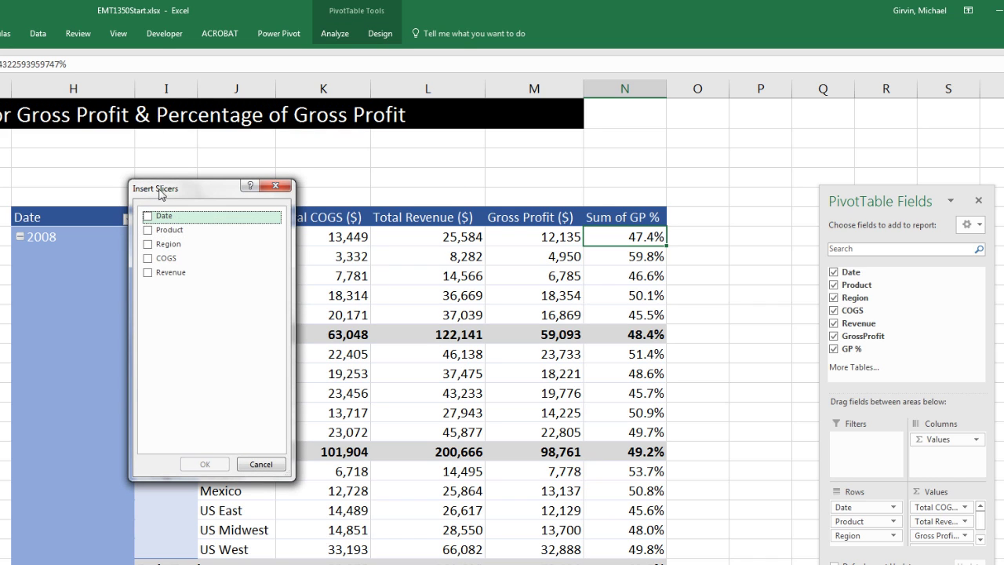
left_click(153, 232)
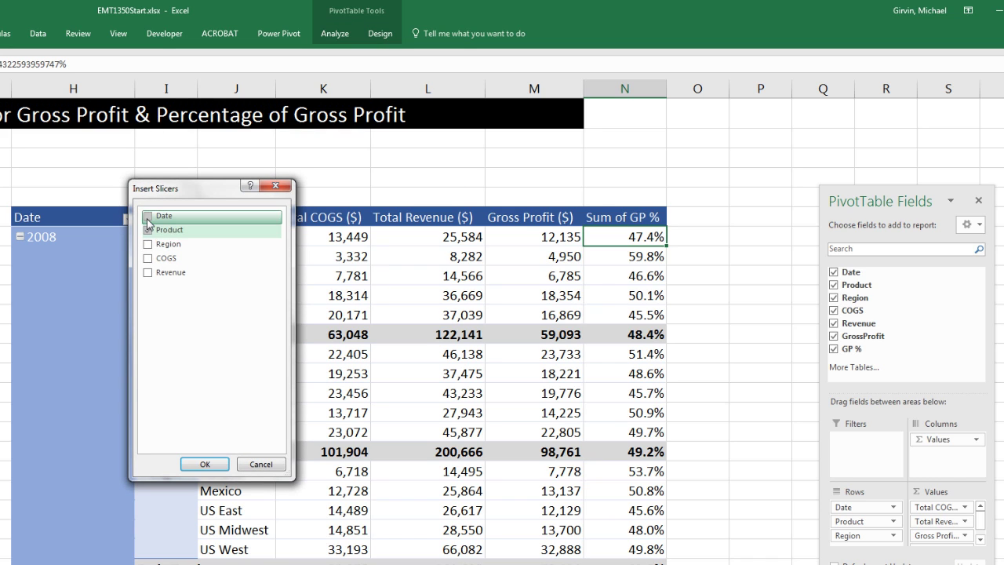
left_click(148, 219)
left_click(204, 463)
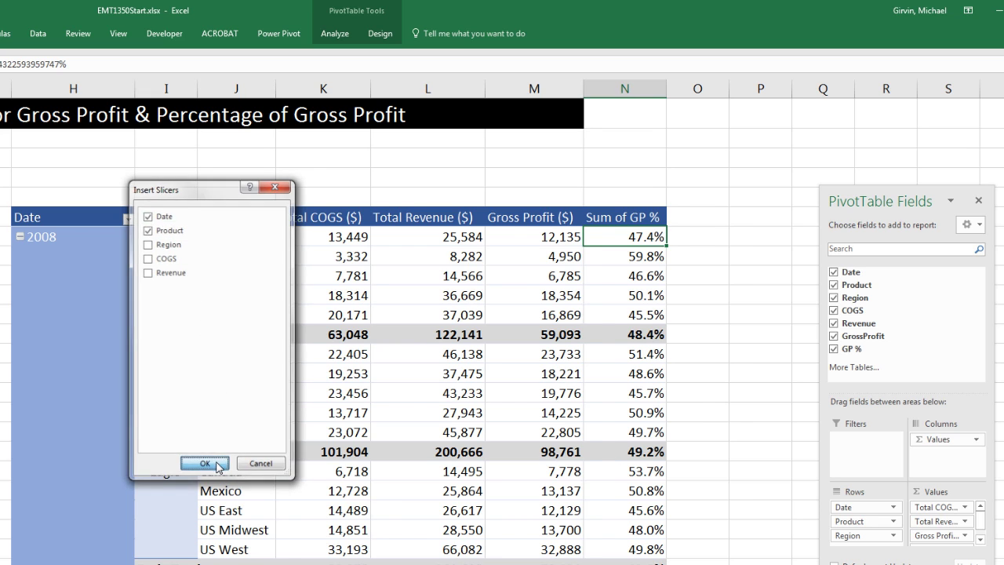
left_click_drag(432, 293, 614, 208)
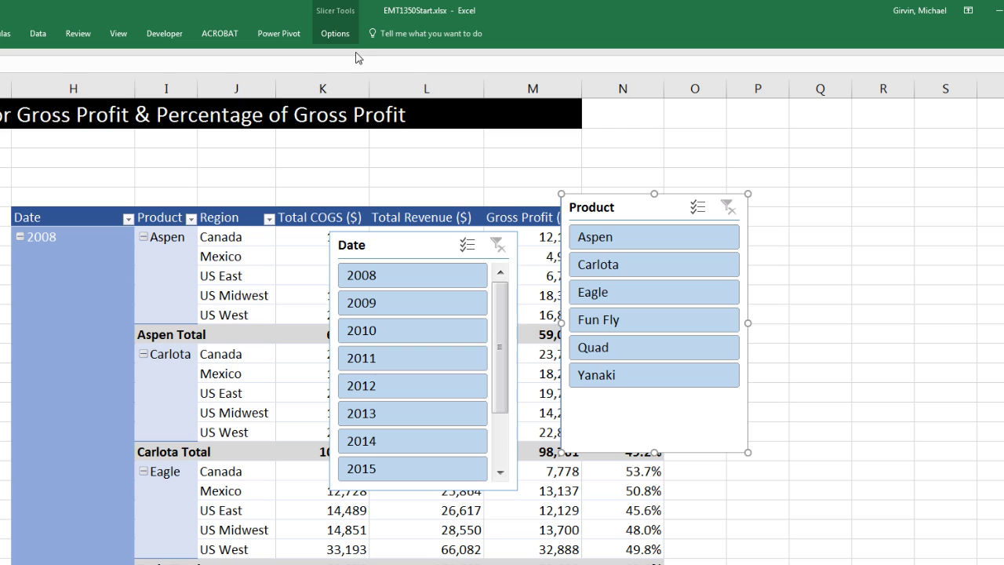
- Set the Product slicer to 3 columns and resize it wider and shorter so the product names fit
left_click(341, 33)
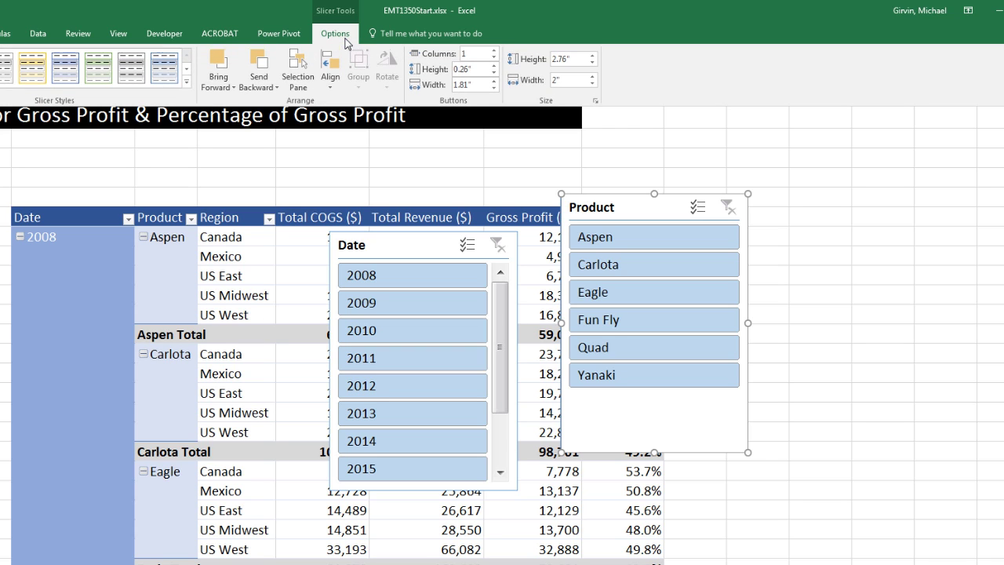
left_click(495, 51)
left_click(494, 50)
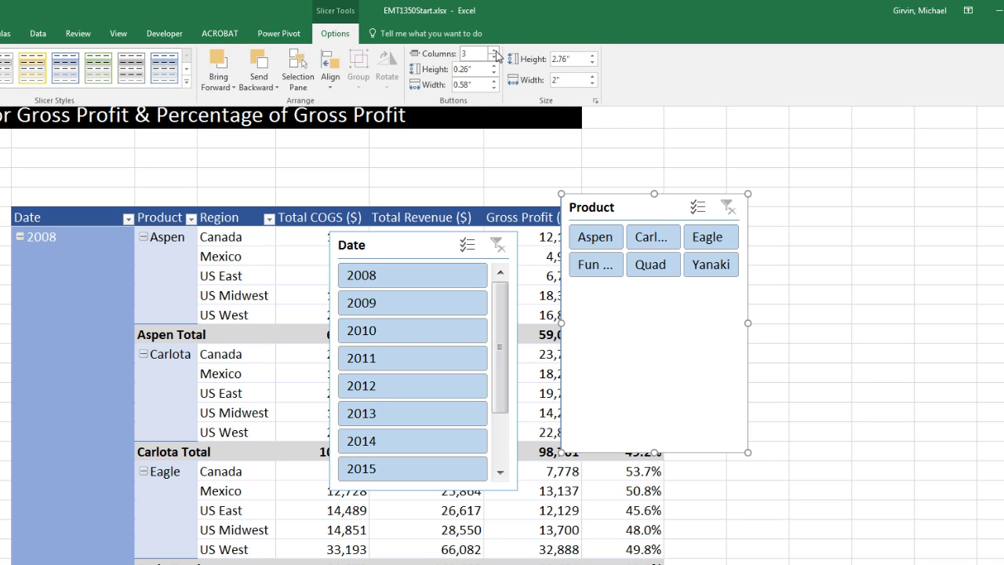
left_click(706, 431)
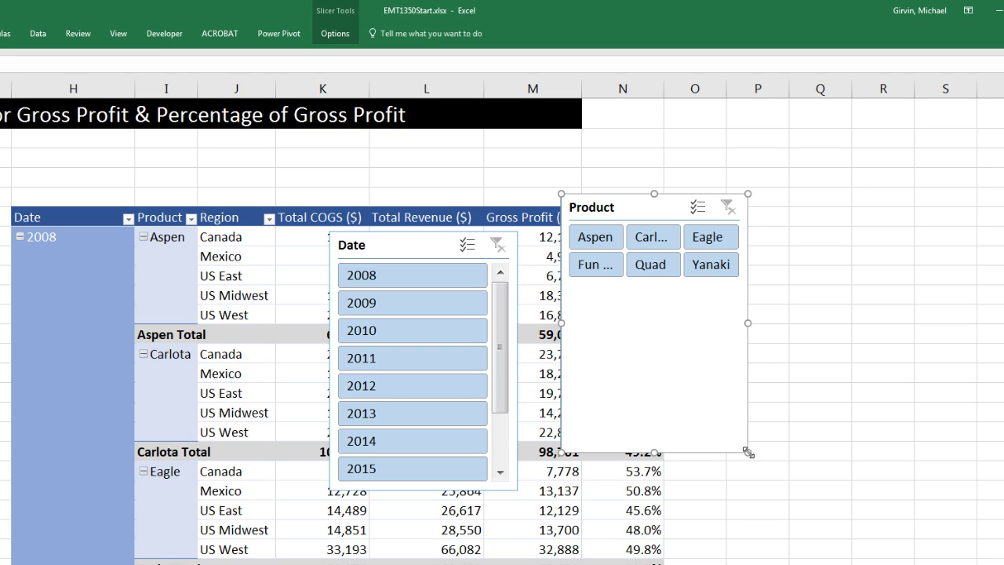
left_click_drag(748, 451, 788, 299)
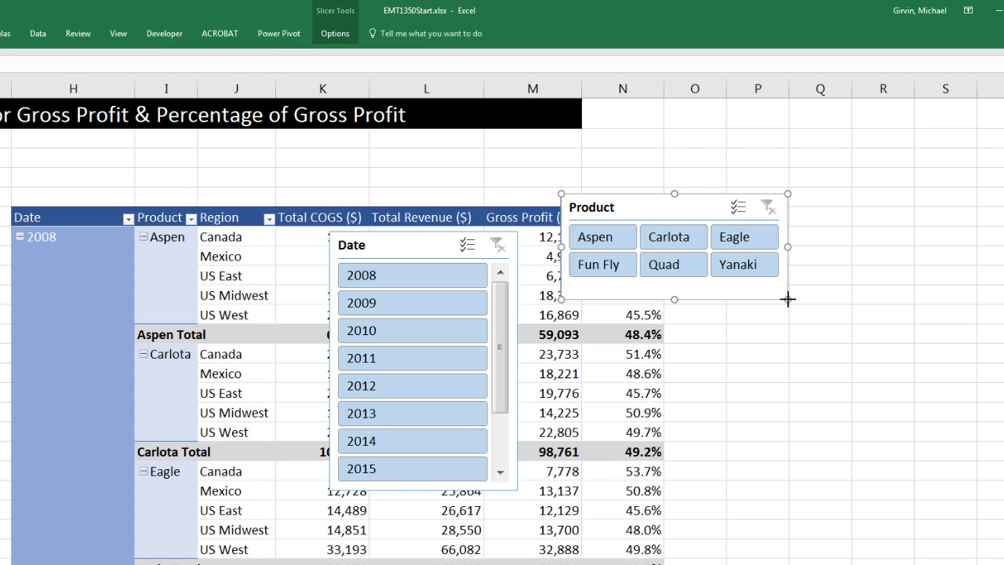
- Set the Date slicer to 4 columns and resize it to about 1.34" high and 3.54" wide
left_click(395, 244)
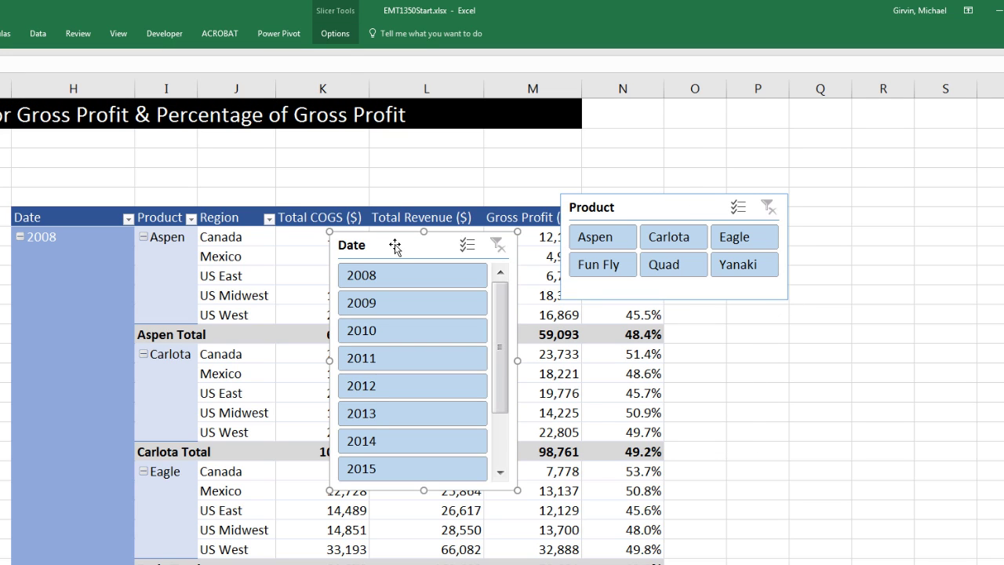
left_click(339, 35)
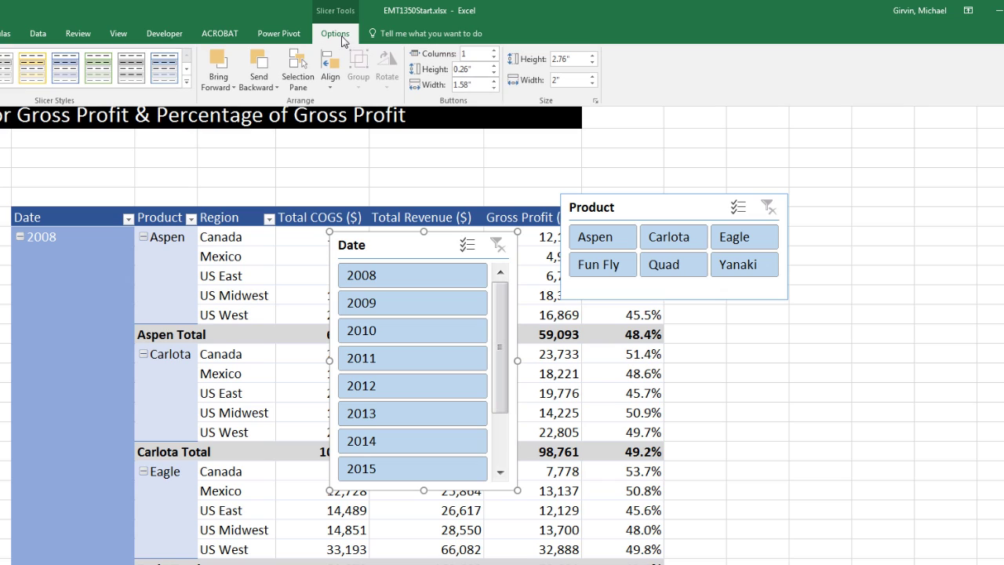
left_click(495, 50)
left_click(495, 50)
left_click(495, 50)
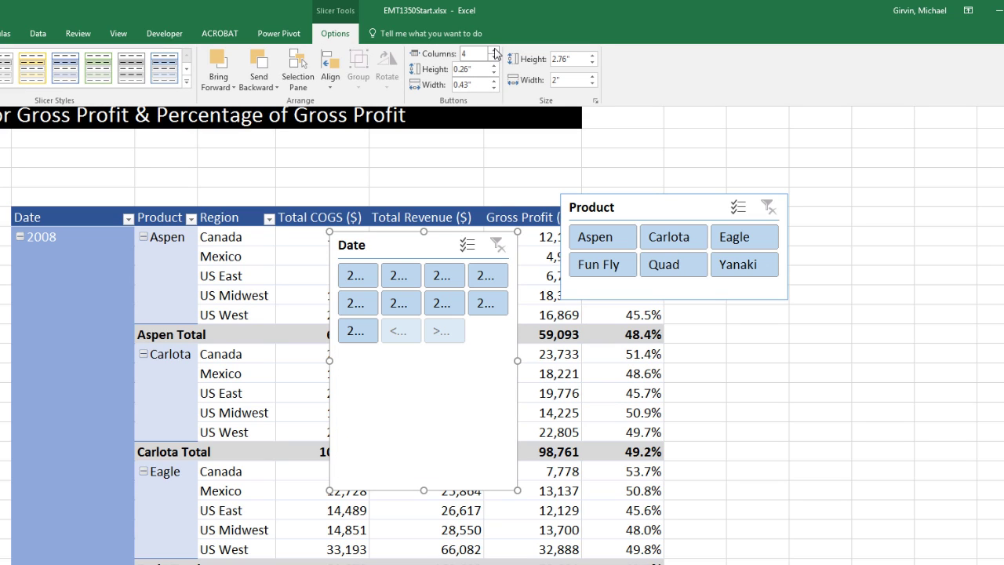
left_click(330, 490)
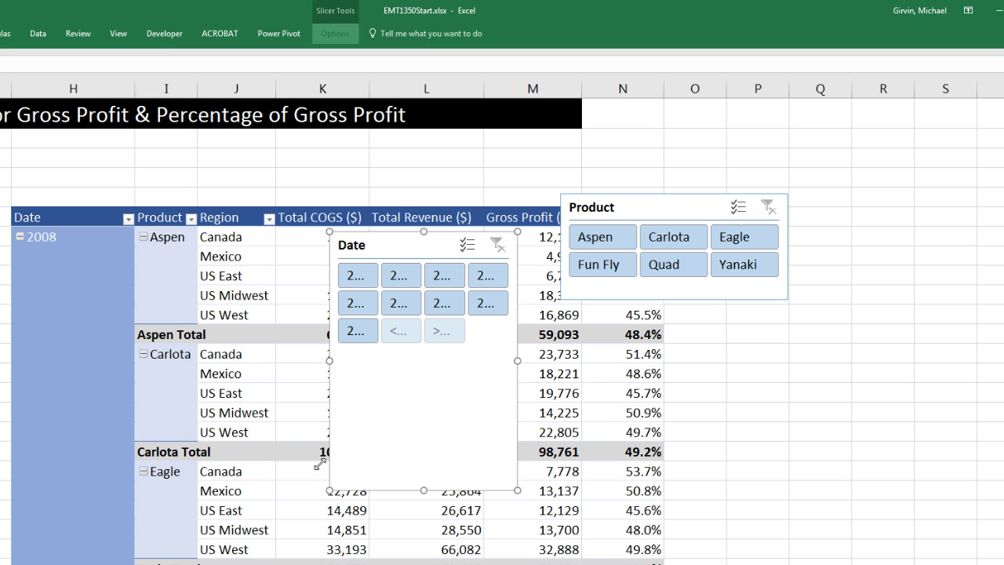
left_click_drag(330, 491, 187, 357)
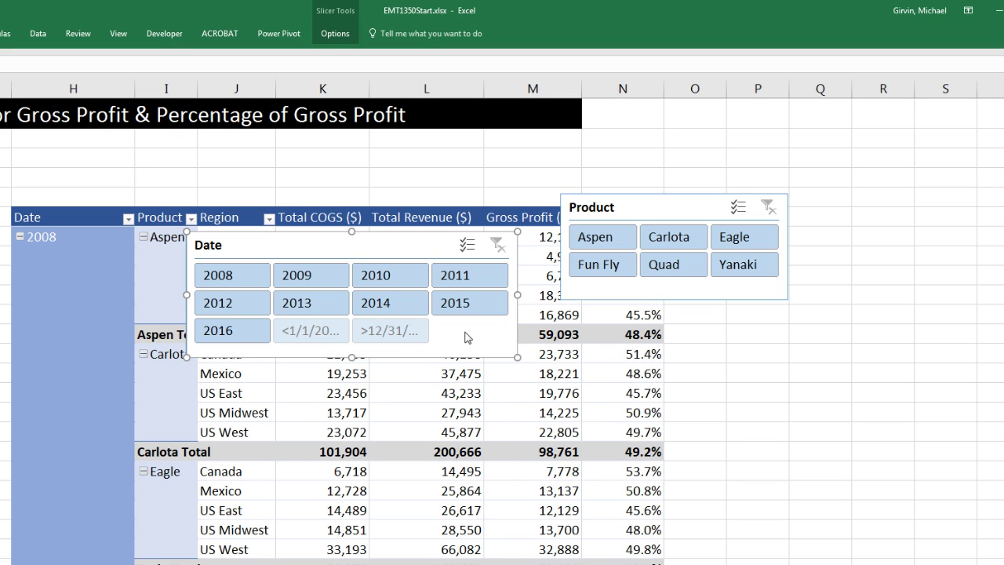
- Turn on Hide items with no data in the Date slicer's settings
right_click(466, 332)
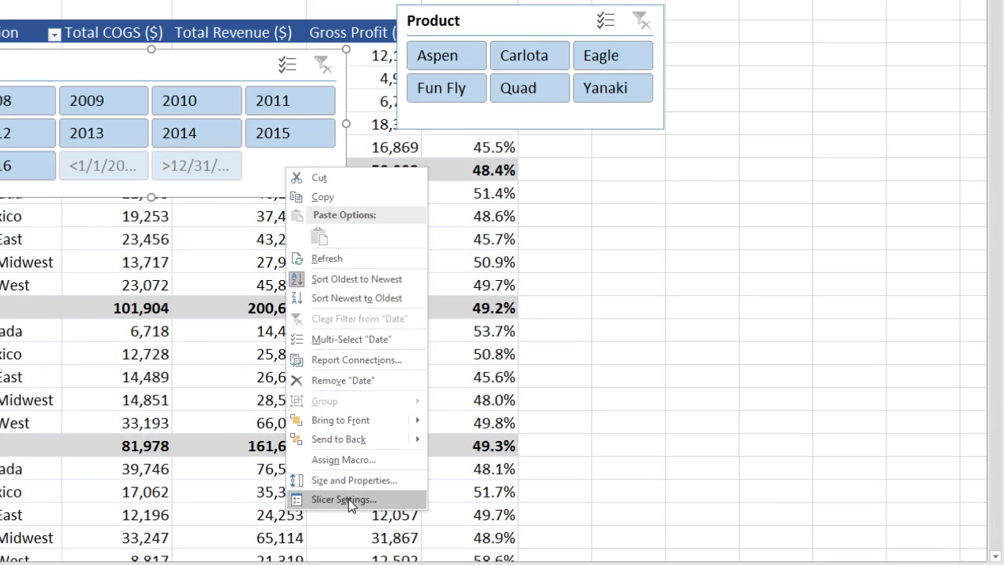
left_click(348, 499)
left_click_drag(423, 375, 444, 339)
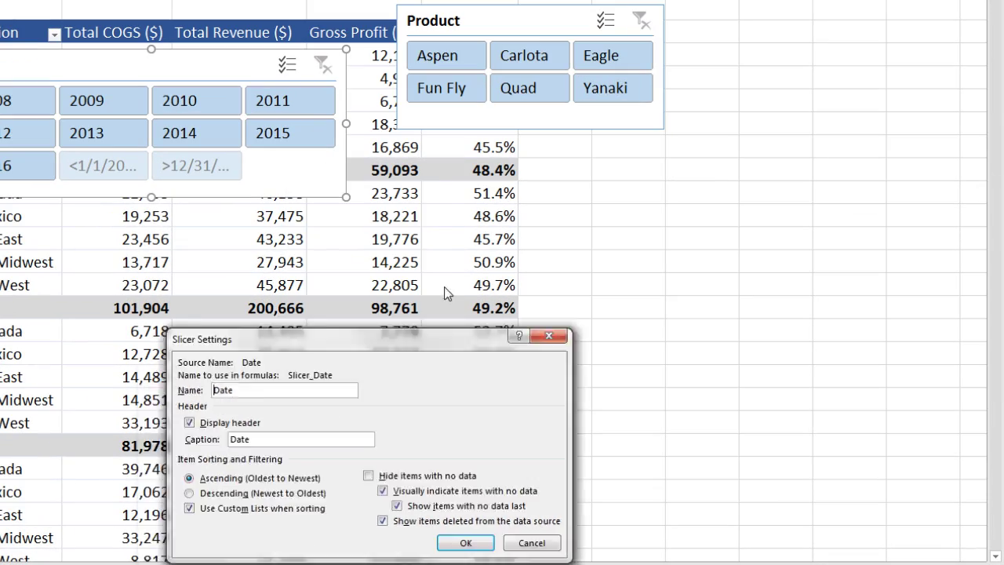
left_click_drag(444, 293, 556, 31)
left_click(481, 168)
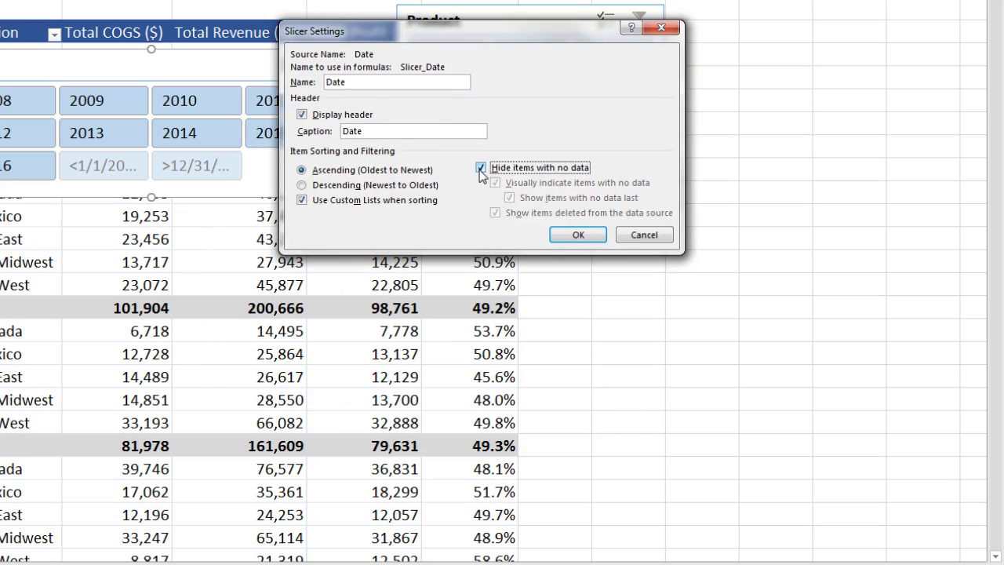
left_click(576, 236)
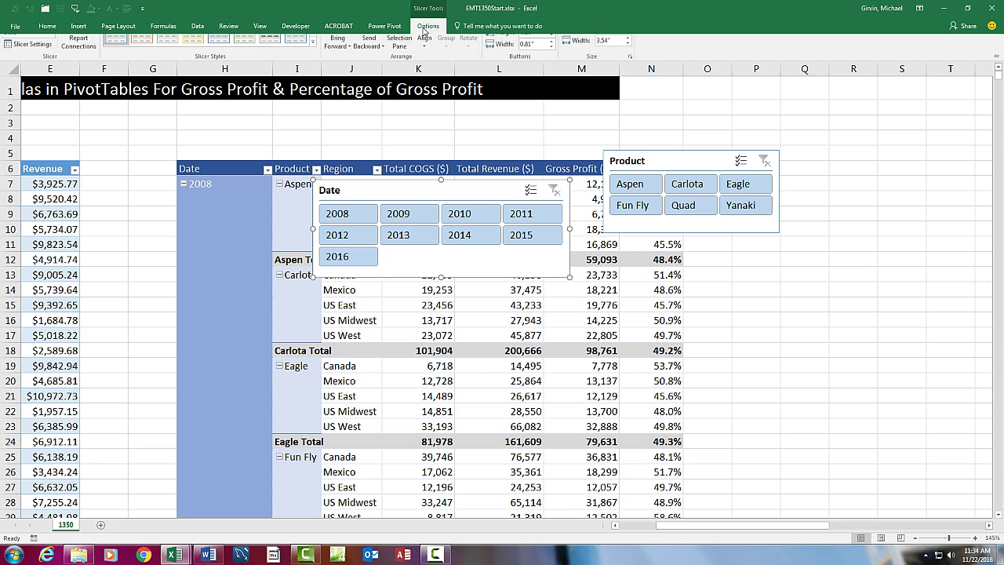
- Set the Date slicer to 5 columns, and shorten and move it to cover rows 2 to 6 above the PivotTable data
left_click(552, 39)
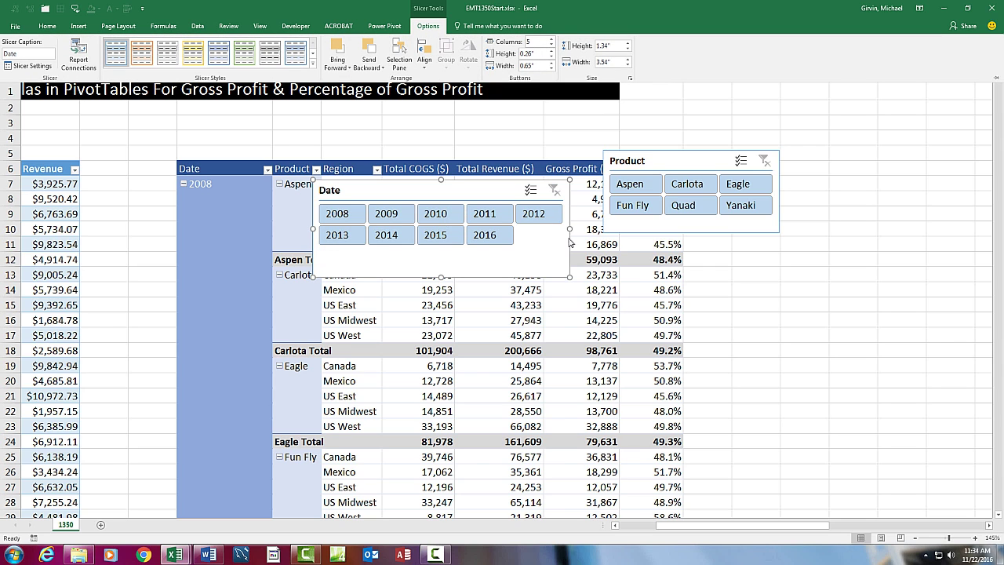
left_click_drag(441, 278, 324, 201)
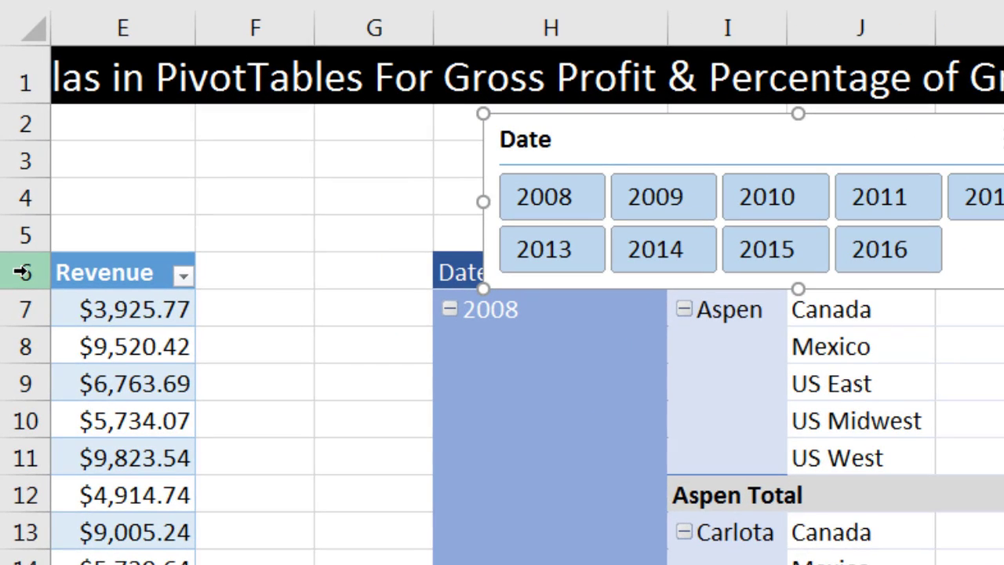
- Insert two sheet rows above row 6 and place the Date and Product slicers side by side in the space above the PivotTable
left_click_drag(22, 272, 20, 307)
right_click(20, 307)
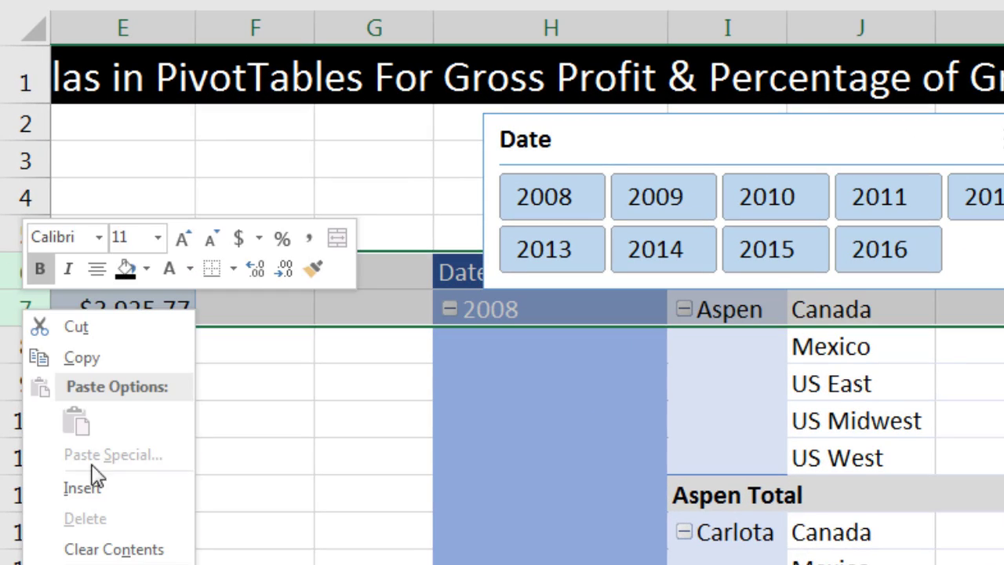
left_click(82, 488)
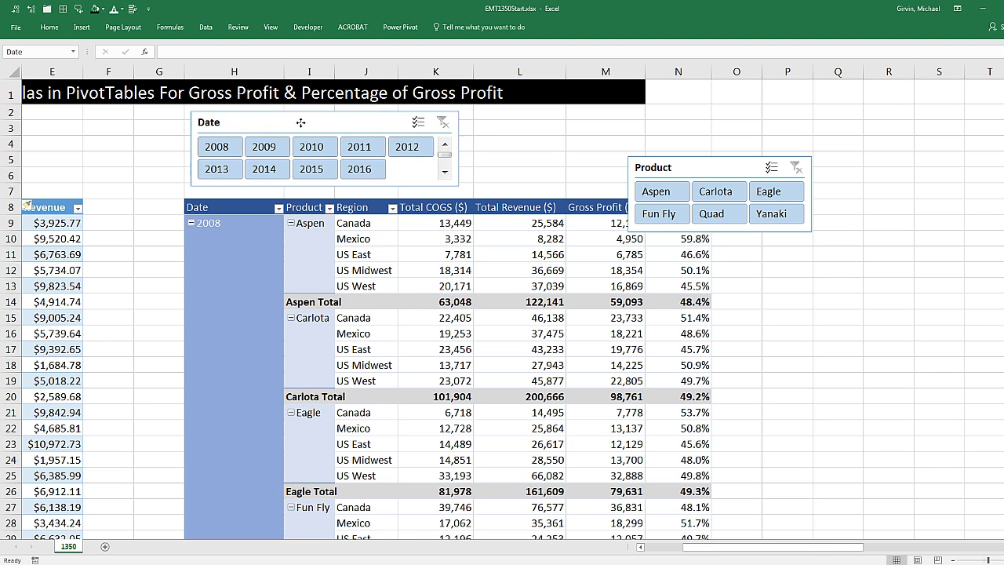
left_click_drag(694, 166, 579, 123)
left_click_drag(366, 124, 371, 123)
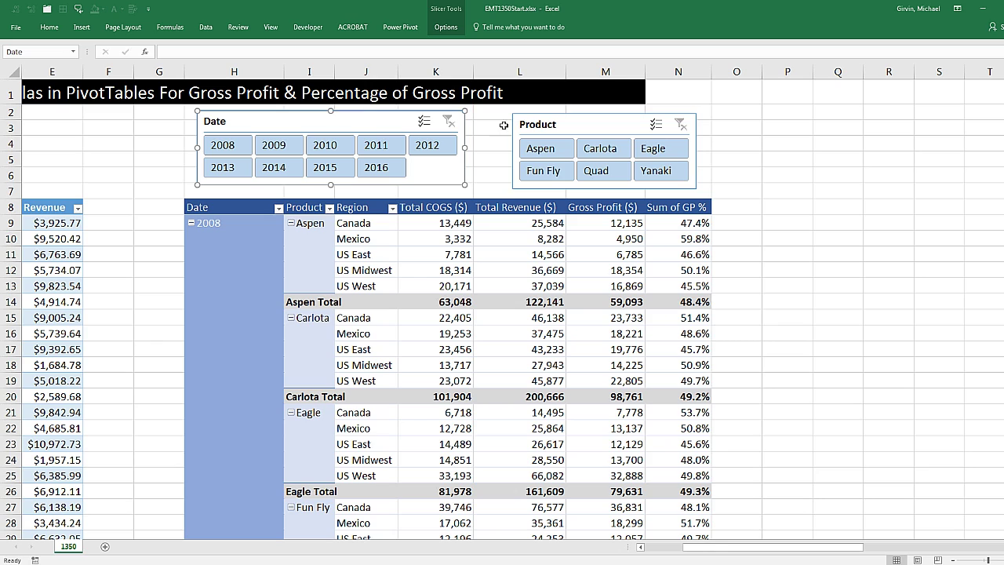
- Apply the darker blue slicer style, fifth in the Dark group, to both the Date and Product slicers
left_click(559, 128, "ctrl")
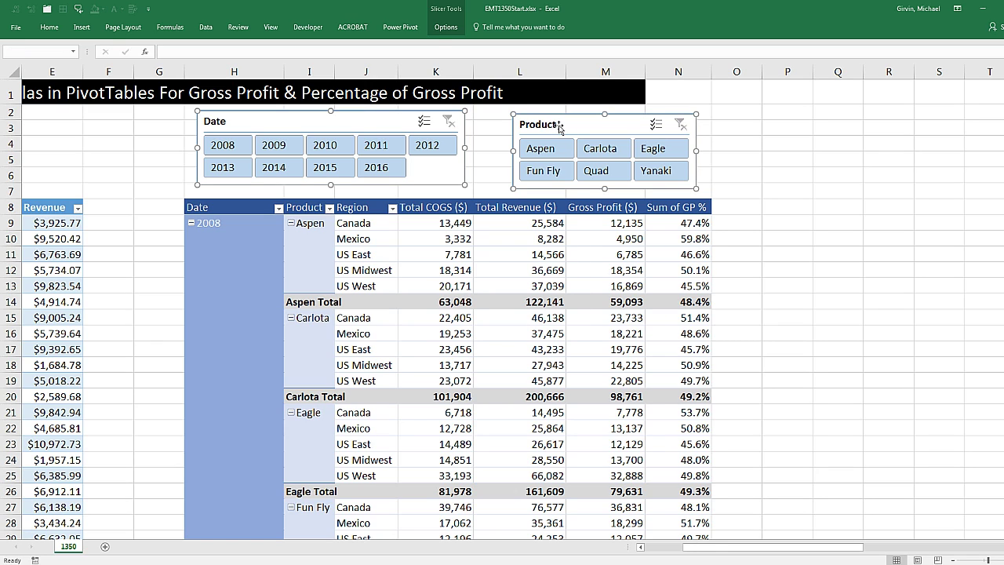
left_click(446, 27)
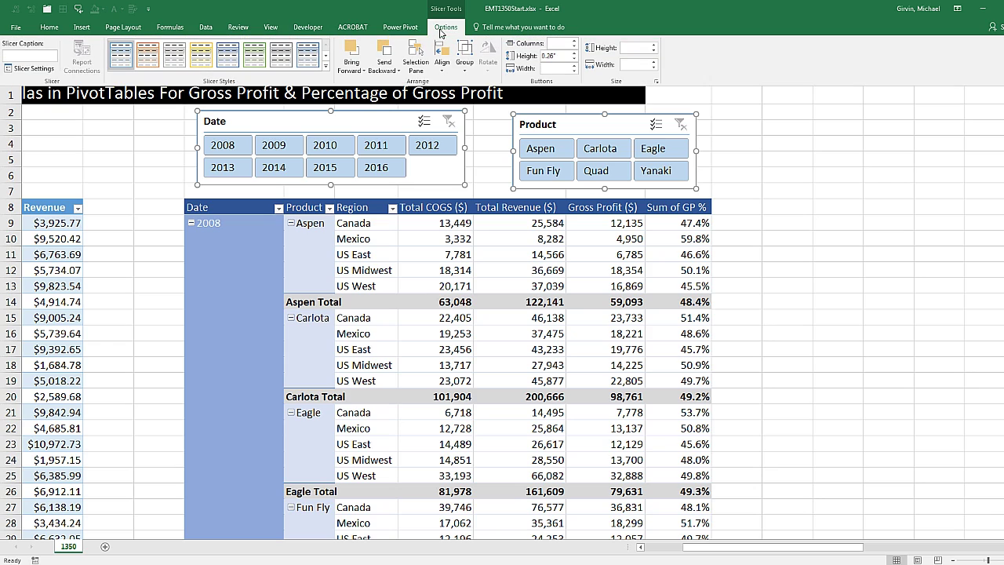
left_click(327, 68)
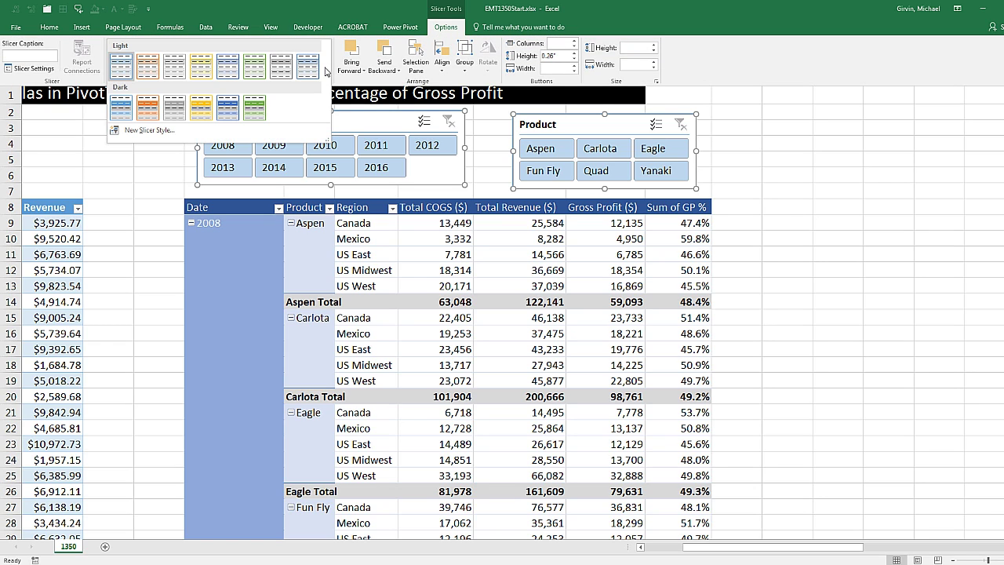
left_click(227, 108)
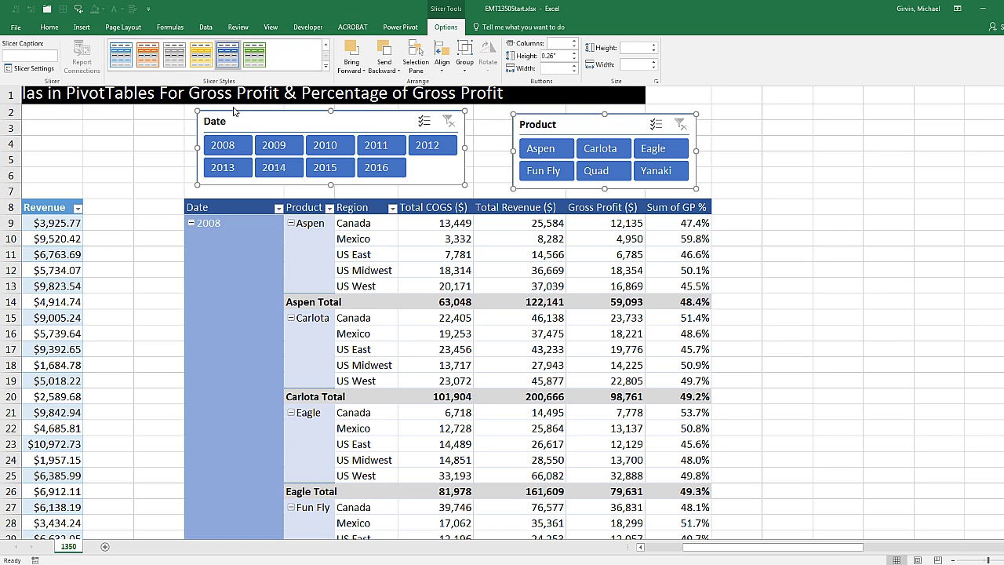
- Filter the PivotTable with the slicers to 2008 and Aspen, switch the product to Quad, and change the year to 2016
left_click(223, 146)
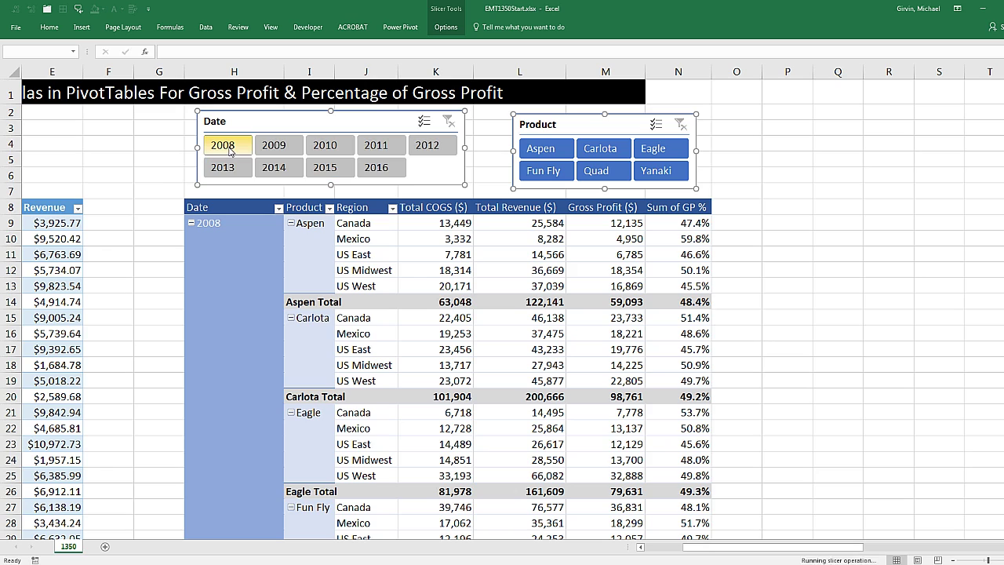
left_click(564, 151)
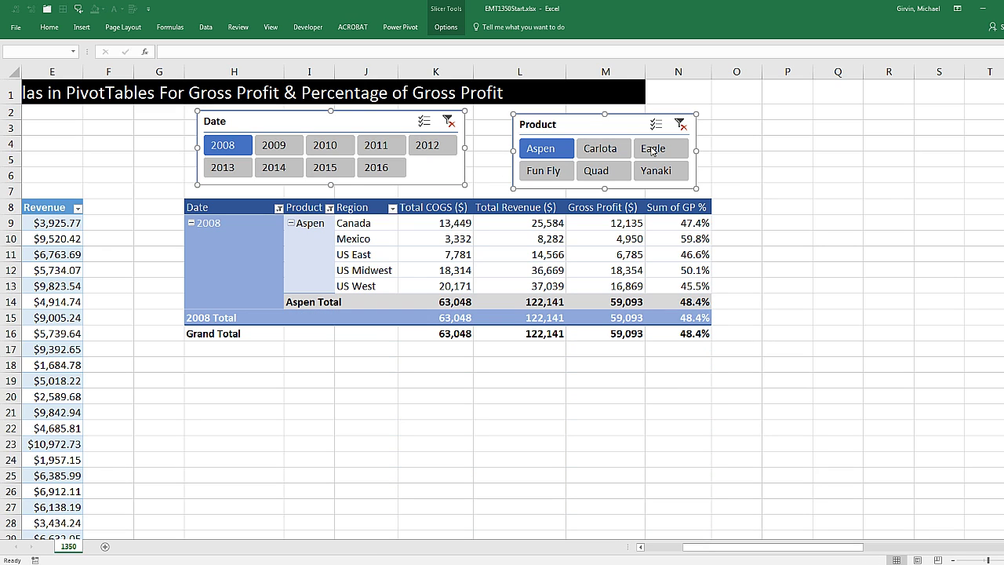
left_click(598, 170)
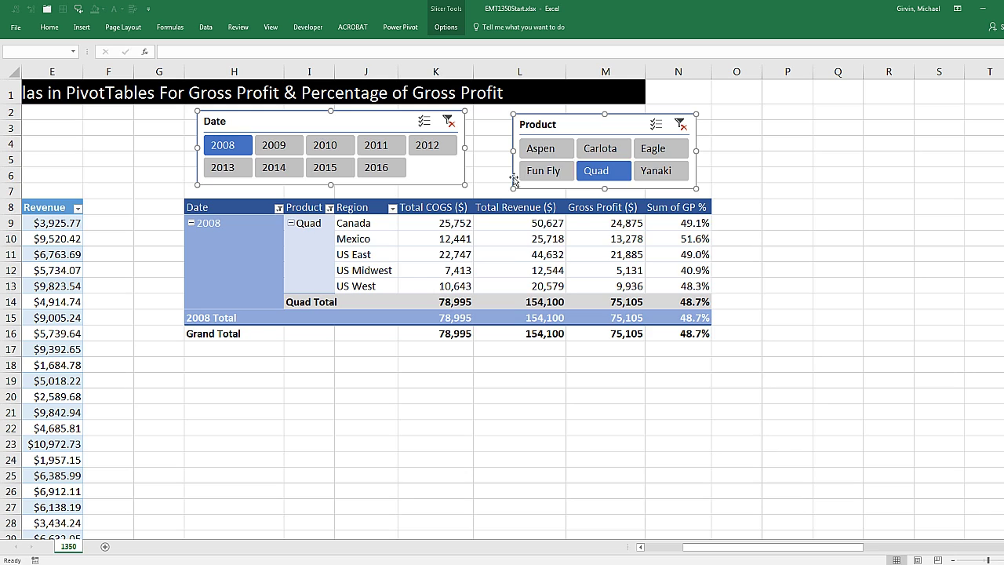
left_click(382, 168)
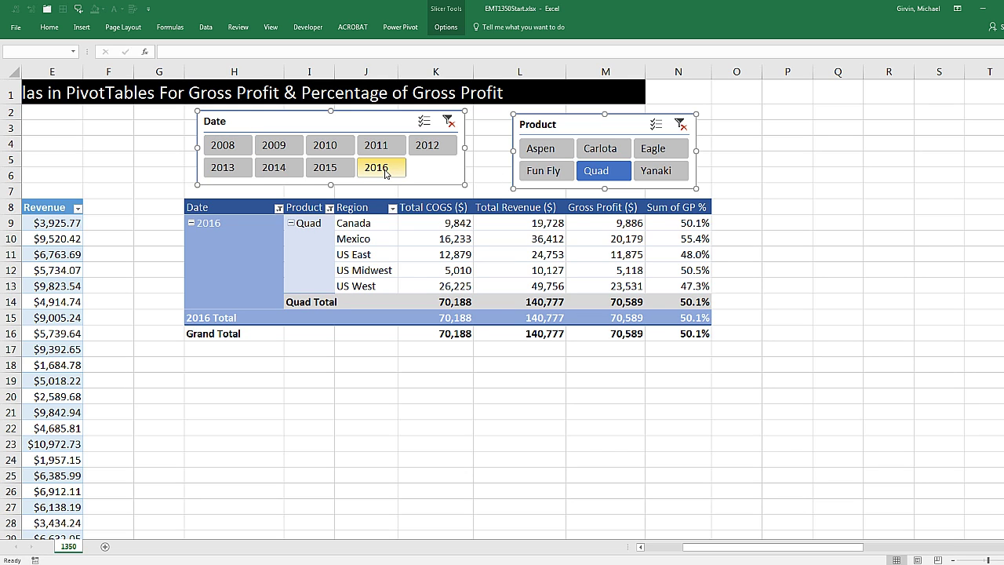